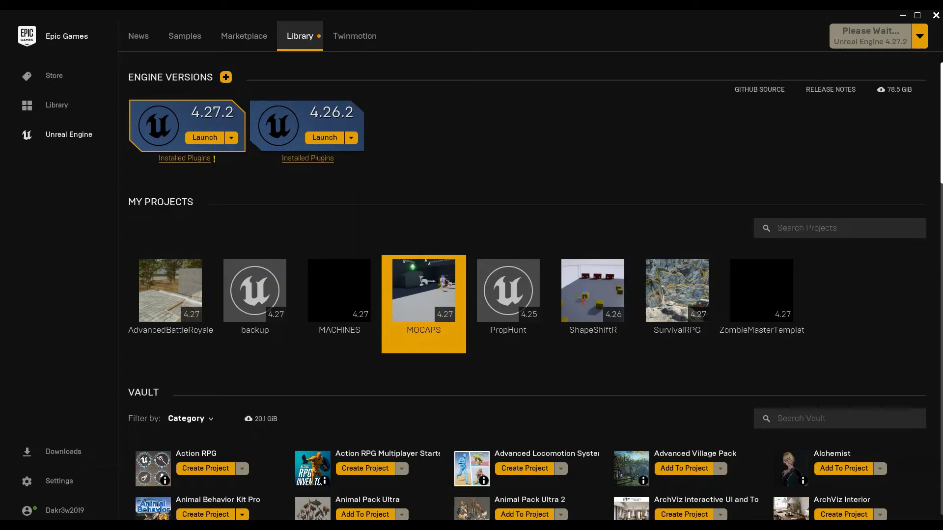
# Step: Minimize the Epic Games Launcher and the aTube Catcher recorder window
pyautogui.click(901, 17)
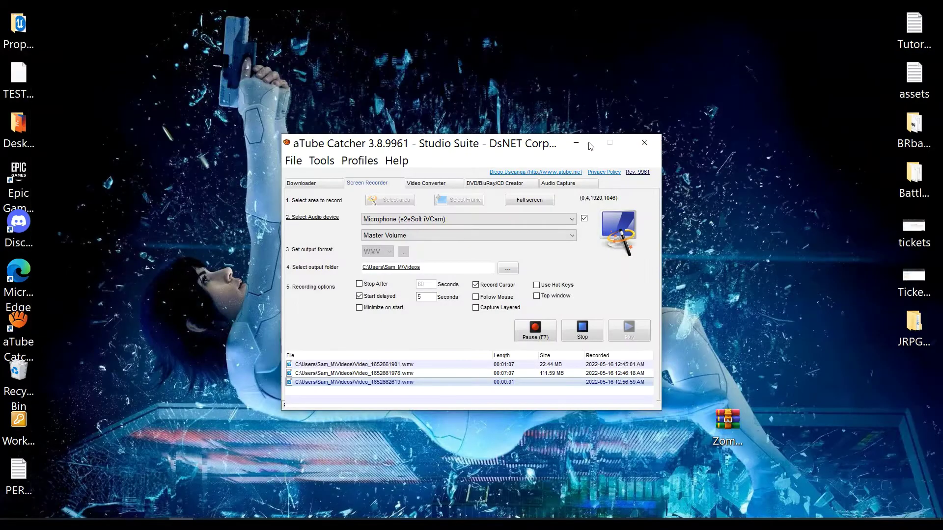
pyautogui.click(584, 143)
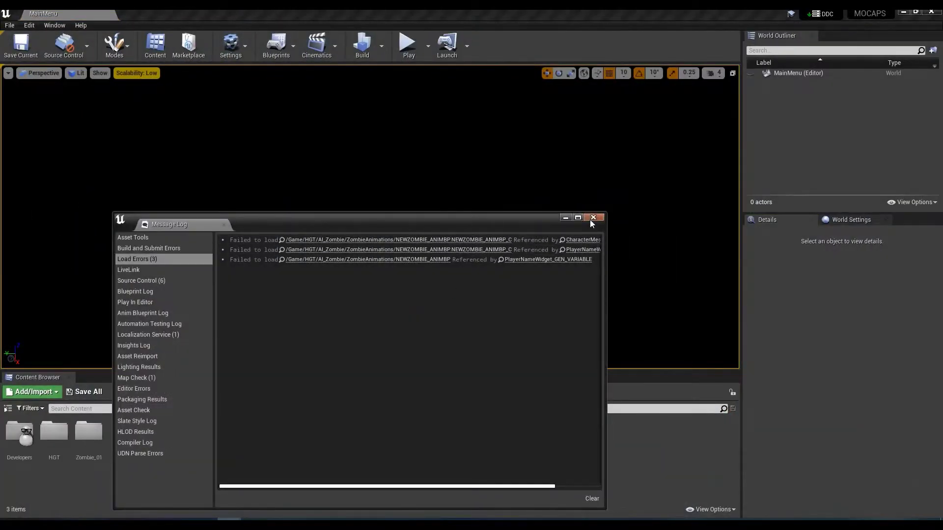
# Step: Close the Message Log and browse to Content/Zombie_01/Character/Mesh
pyautogui.click(595, 218)
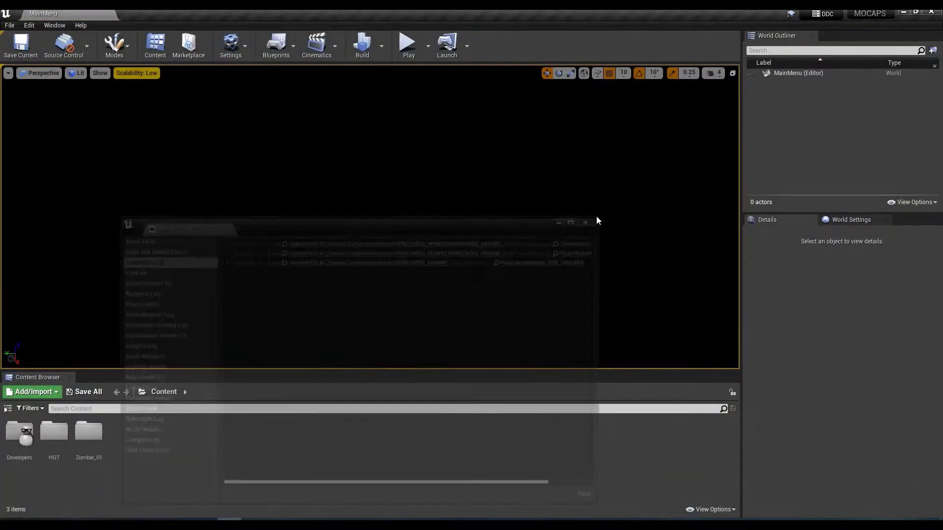
pyautogui.doubleClick(93, 437)
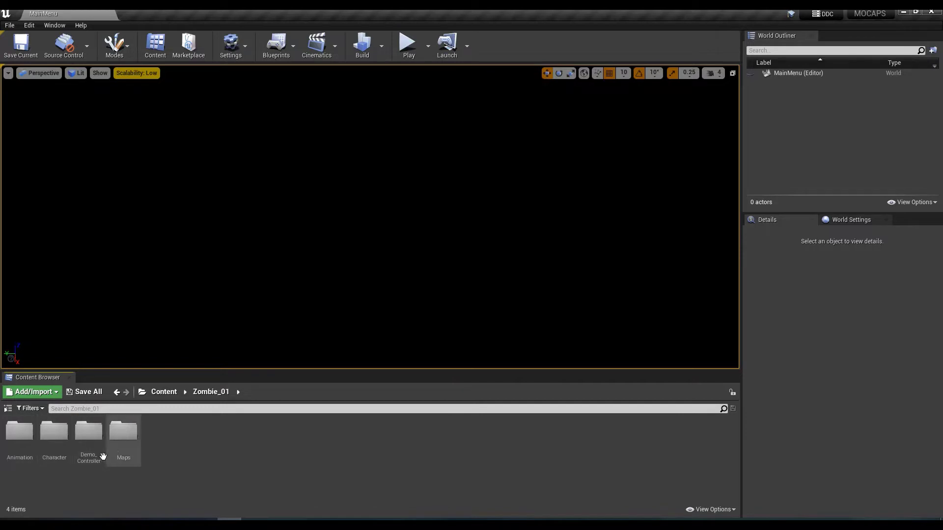
pyautogui.click(89, 442)
pyautogui.doubleClick(57, 461)
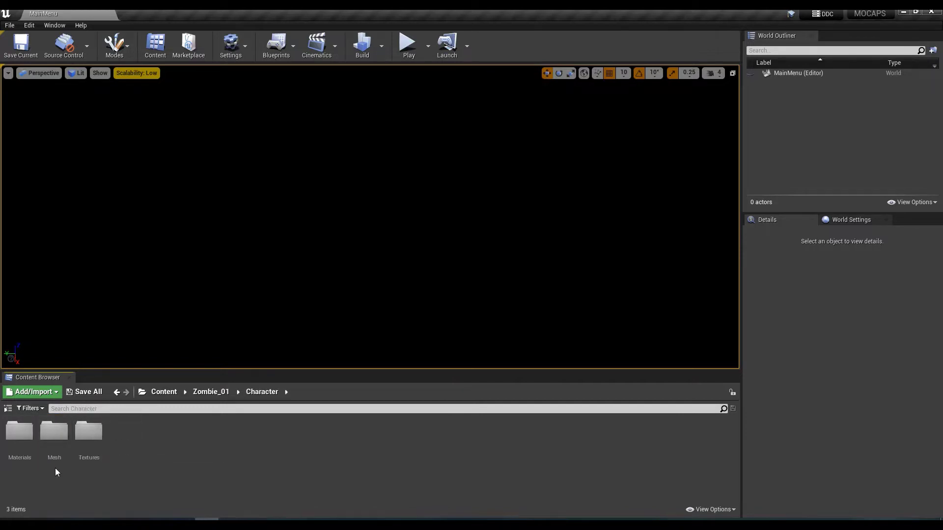
pyautogui.click(57, 454)
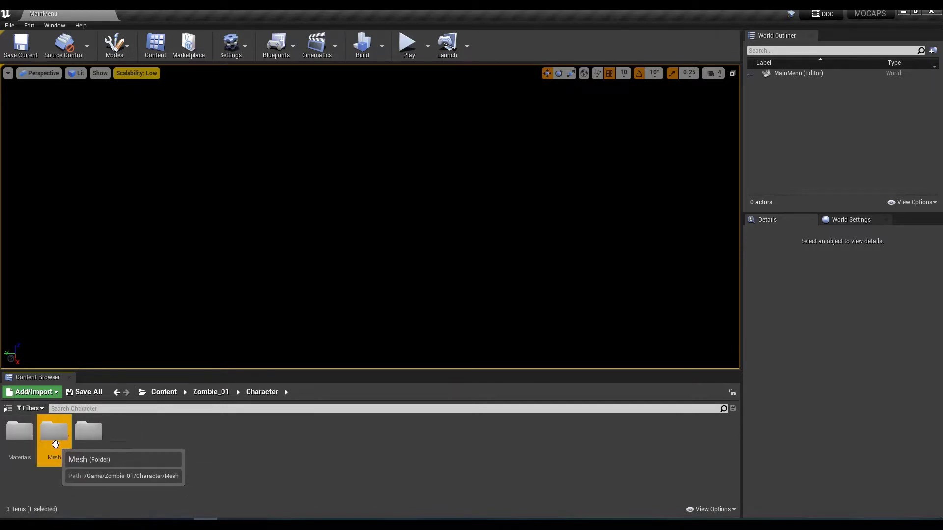
pyautogui.doubleClick(56, 450)
# Step: Delete Zombie_01's UE4_Mannequin_Skeleton, redirecting its references to the other UE4_Mannequin_Skeleton
pyautogui.rightClick(84, 433)
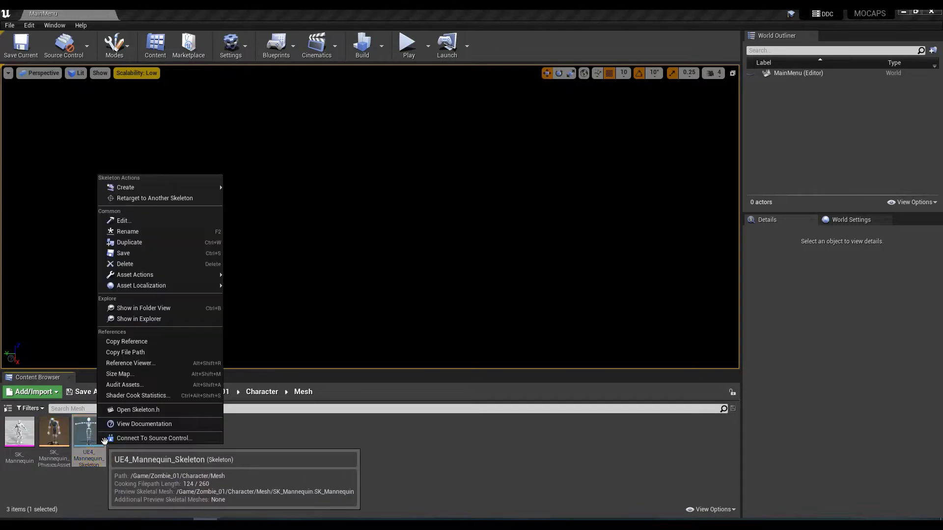
pyautogui.click(140, 264)
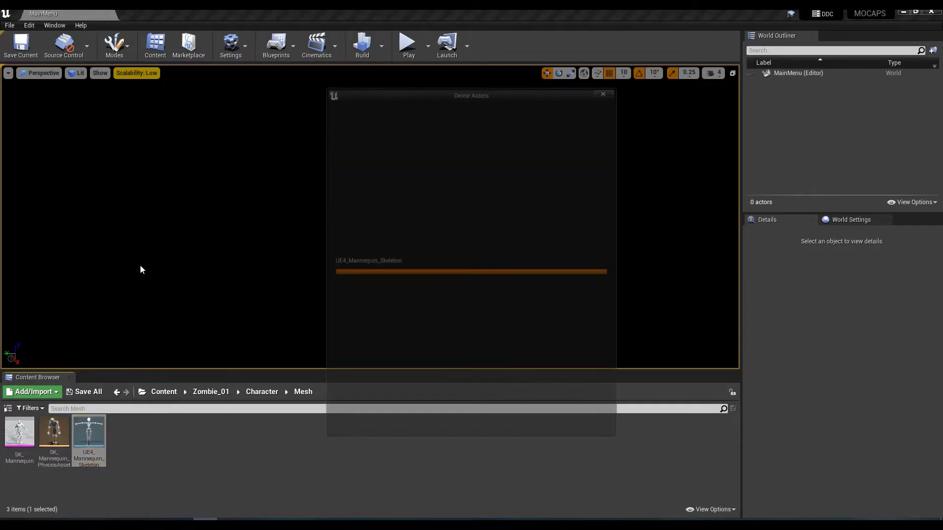
pyautogui.click(373, 407)
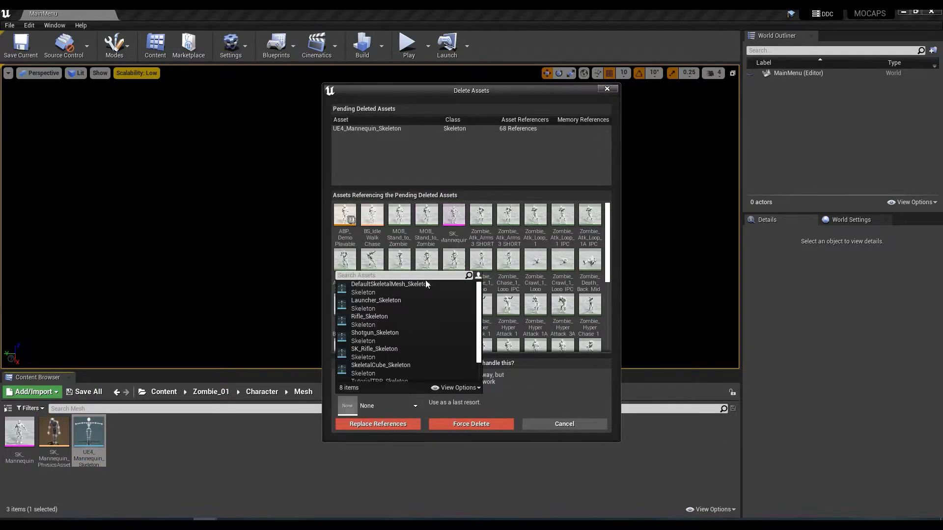
pyautogui.write('ue4')
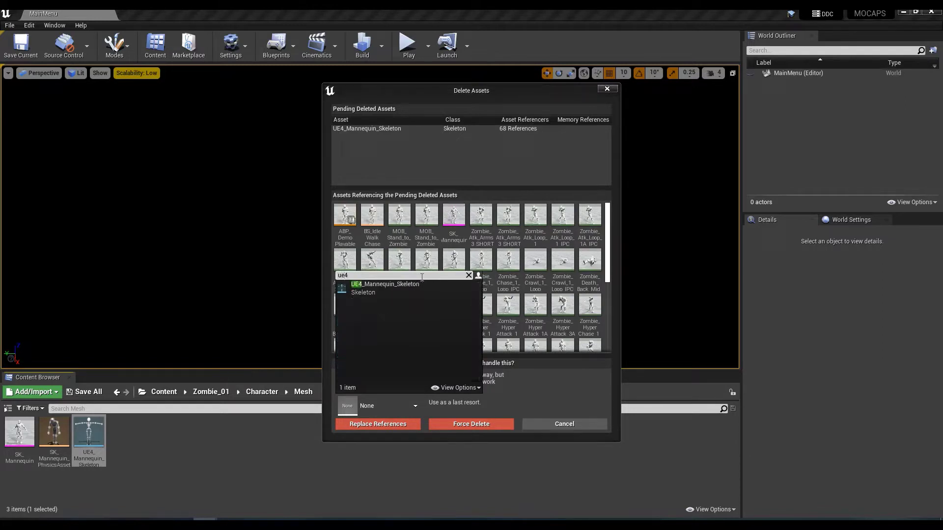
pyautogui.click(385, 286)
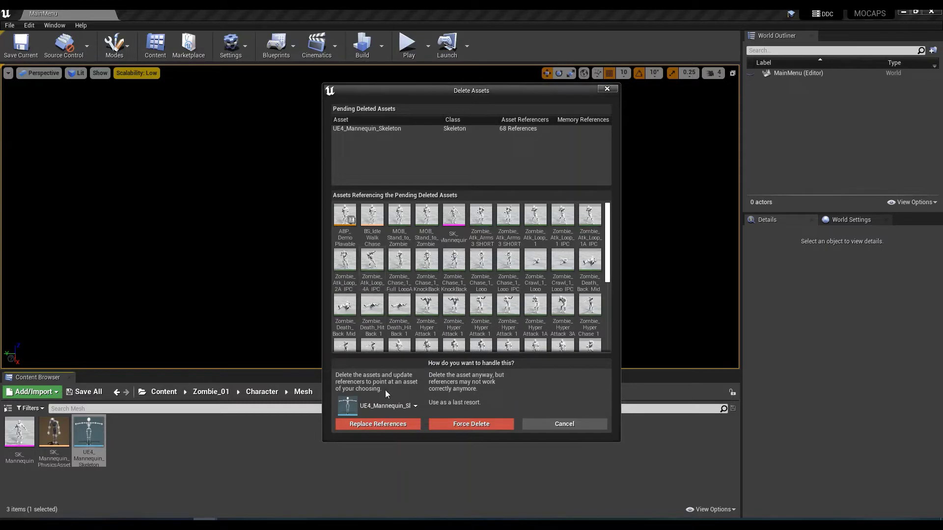
pyautogui.click(372, 426)
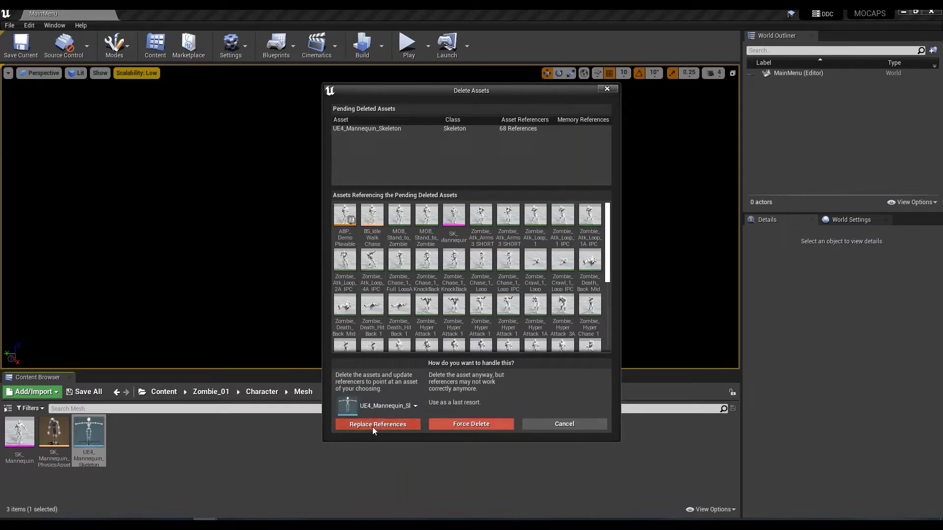
pyautogui.click(531, 304)
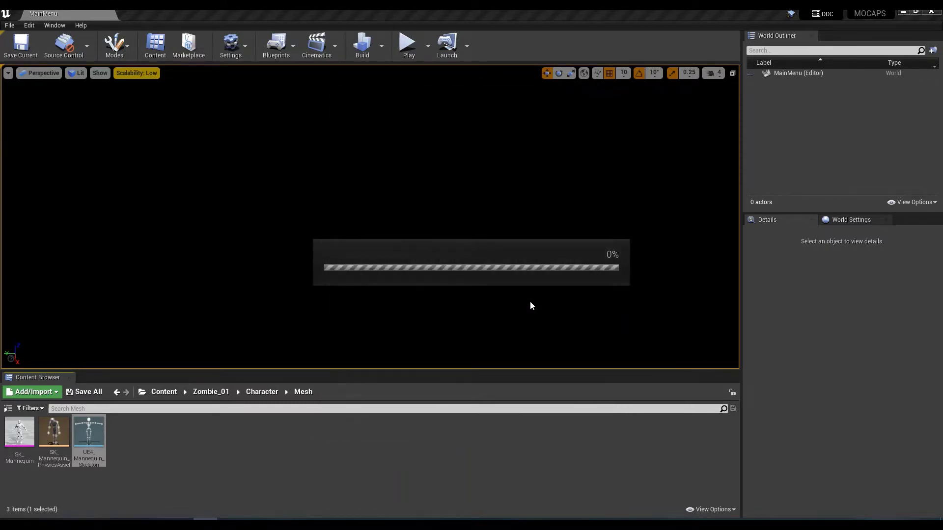
# Step: Save the modified assets and open the HGT/AI_Zombie/BaseZombie blueprint
pyautogui.click(527, 355)
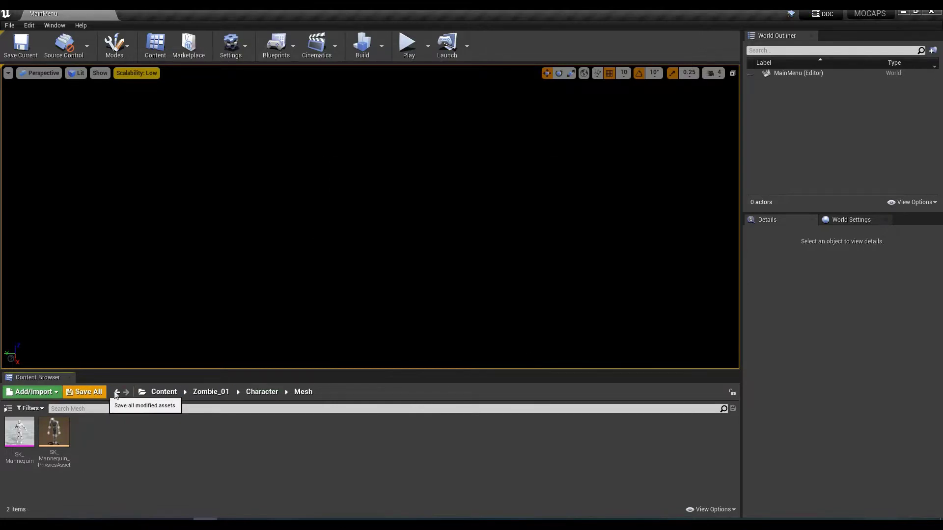
pyautogui.click(173, 391)
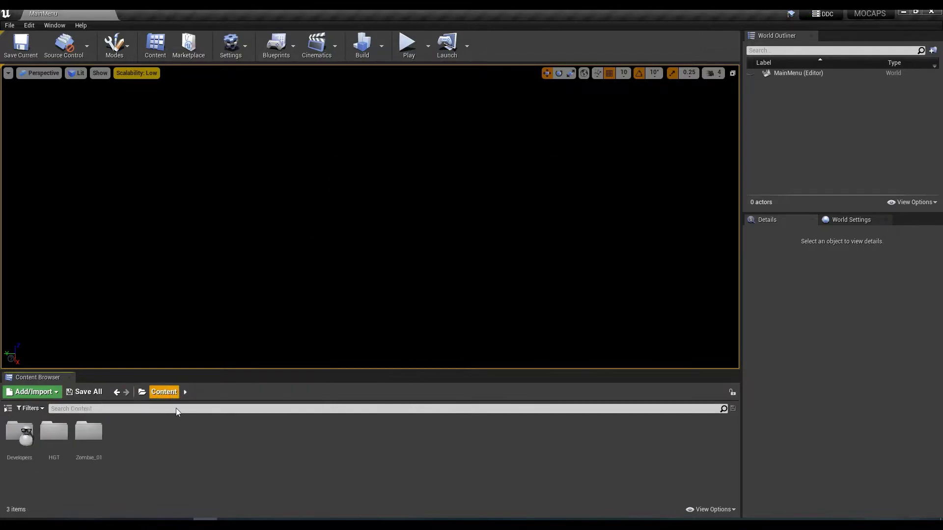
pyautogui.doubleClick(54, 442)
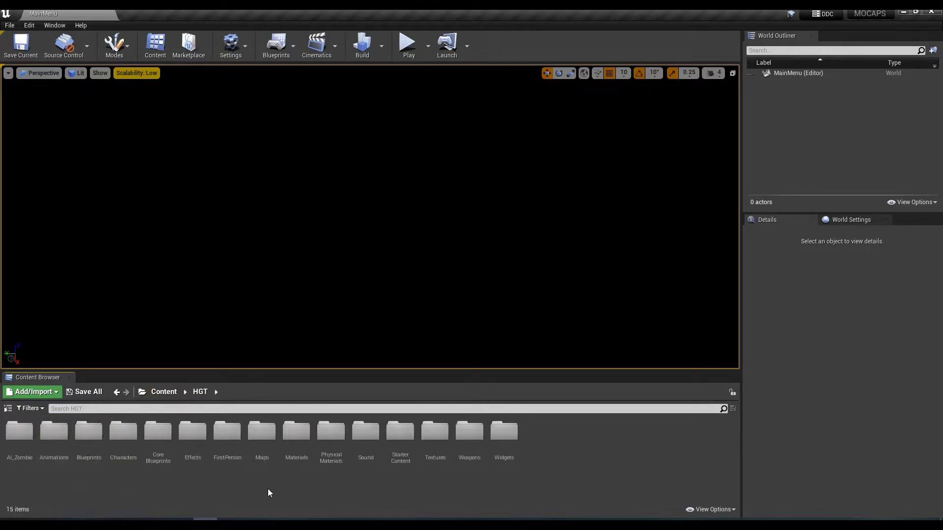
pyautogui.doubleClick(19, 432)
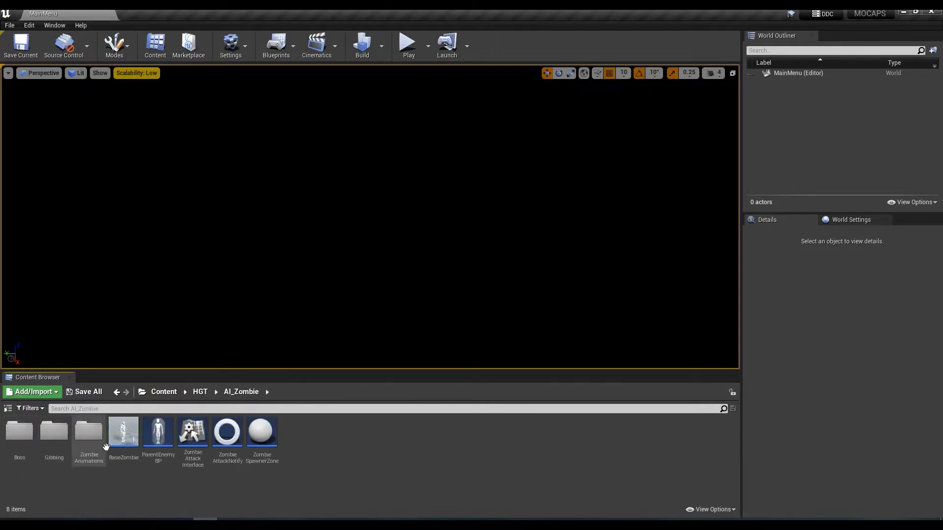
pyautogui.doubleClick(126, 442)
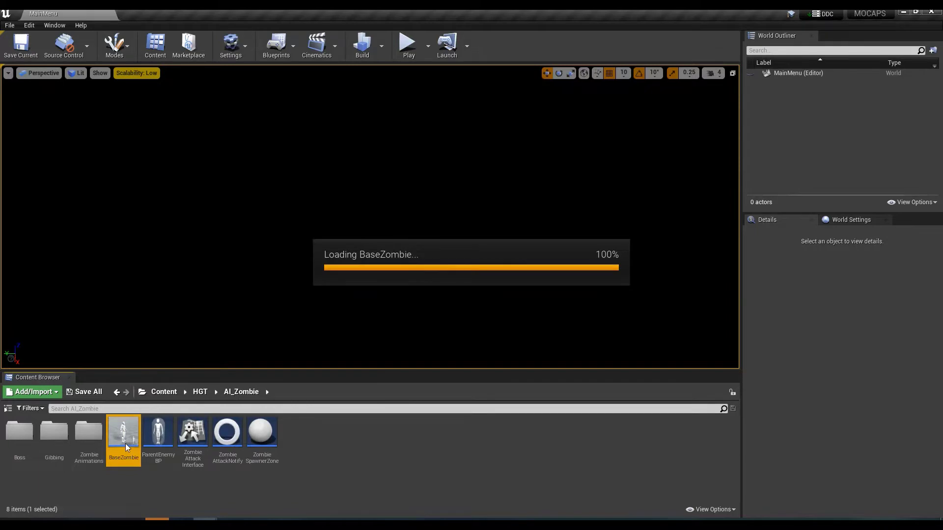
pyautogui.scroll(-5, 256, 295)
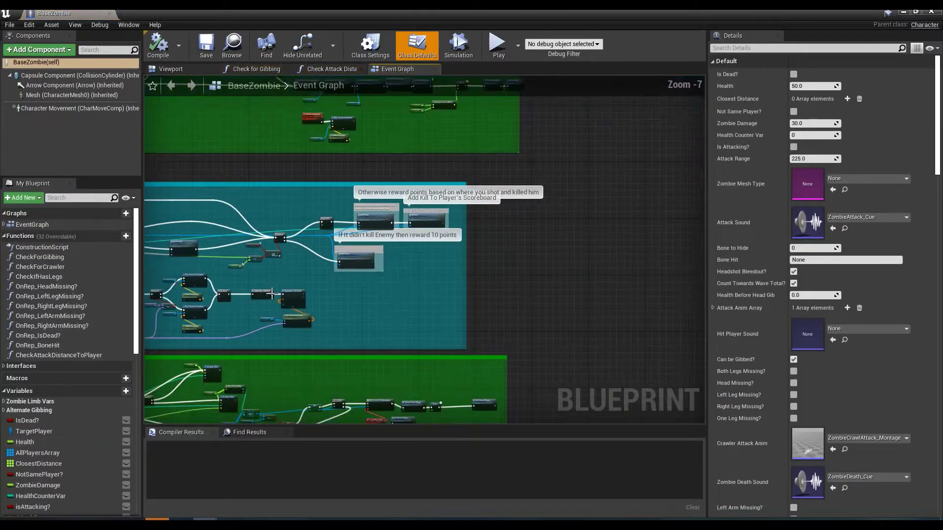
pyautogui.moveTo(264, 272); pyautogui.dragTo(471, 260, button='right')
# Step: Set the Mesh component's Anim Class to ZombieAnimBP_C and view the zombie in the Viewport
pyautogui.click(104, 95)
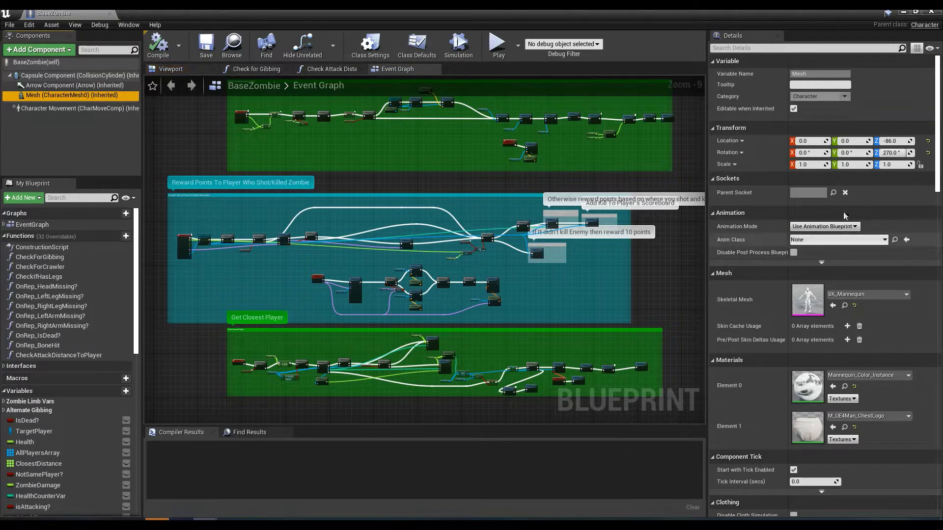
pyautogui.click(856, 240)
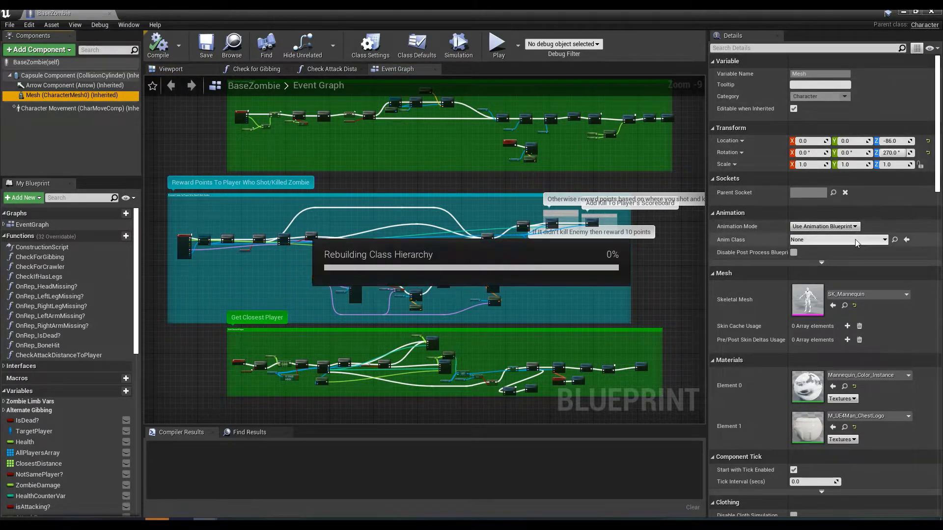
pyautogui.write('zomb')
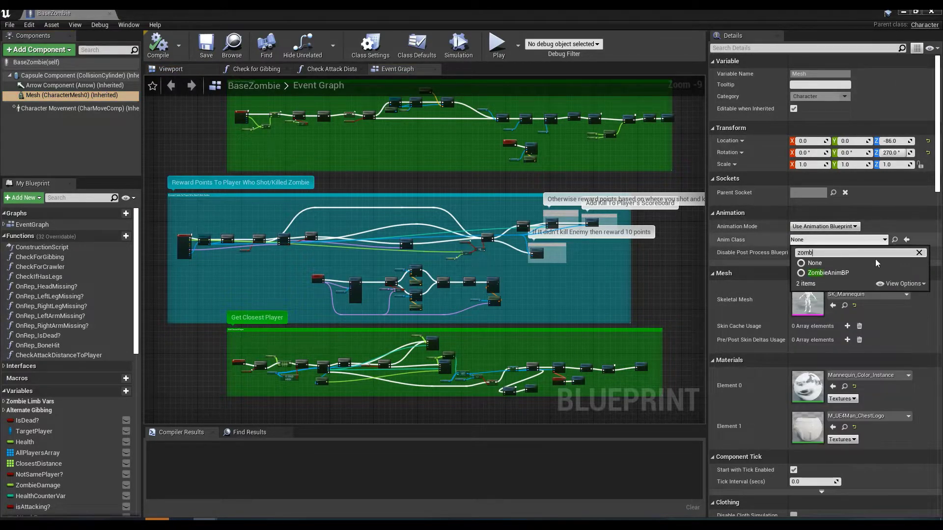
pyautogui.click(876, 270)
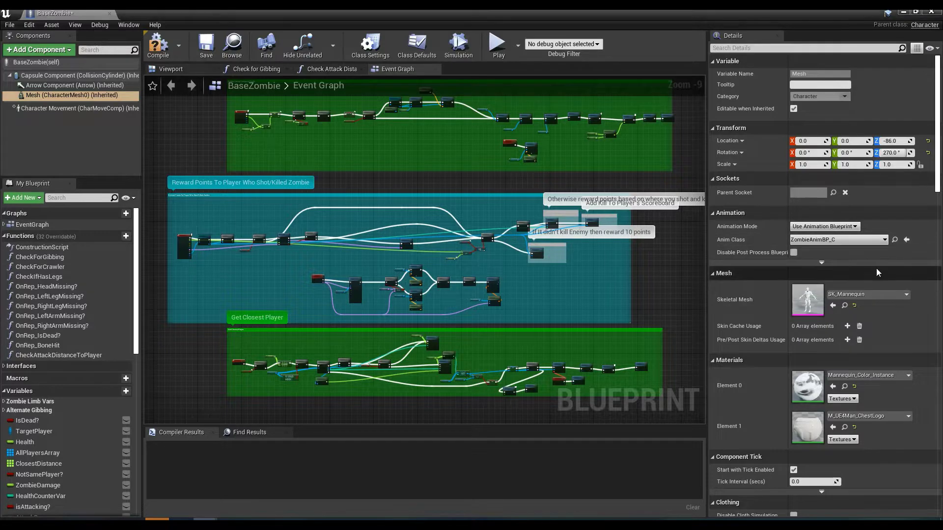
pyautogui.click(172, 69)
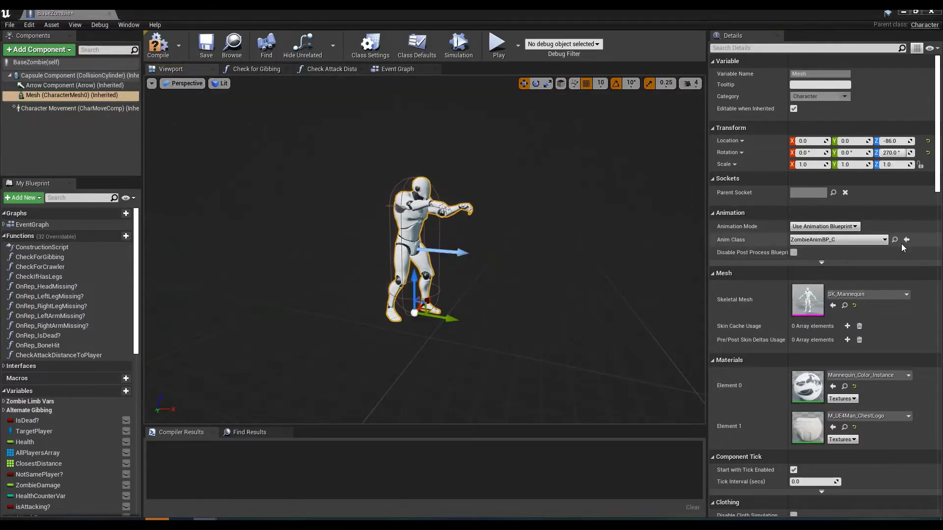
# Step: Back in the level editor, duplicate ZombieAnimBP and name the copy NewZombieAnimBP
pyautogui.click(903, 12)
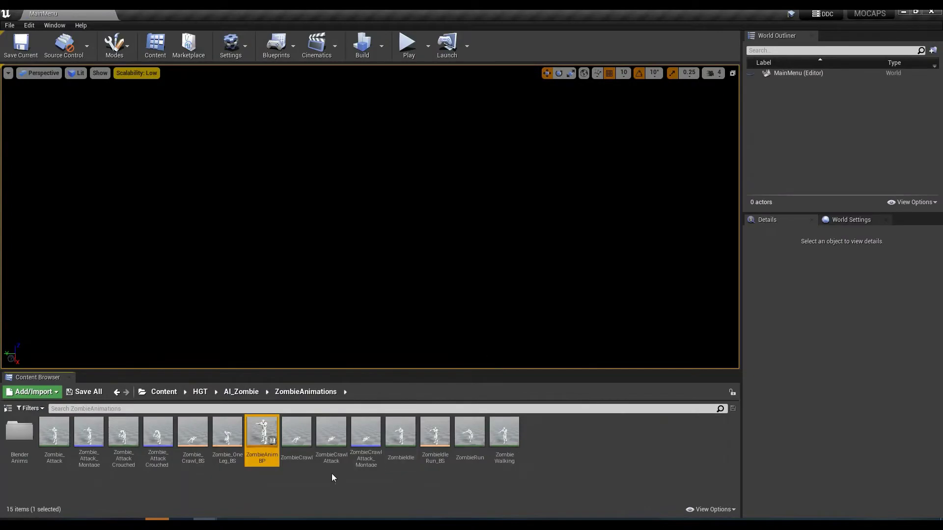
pyautogui.click(271, 463)
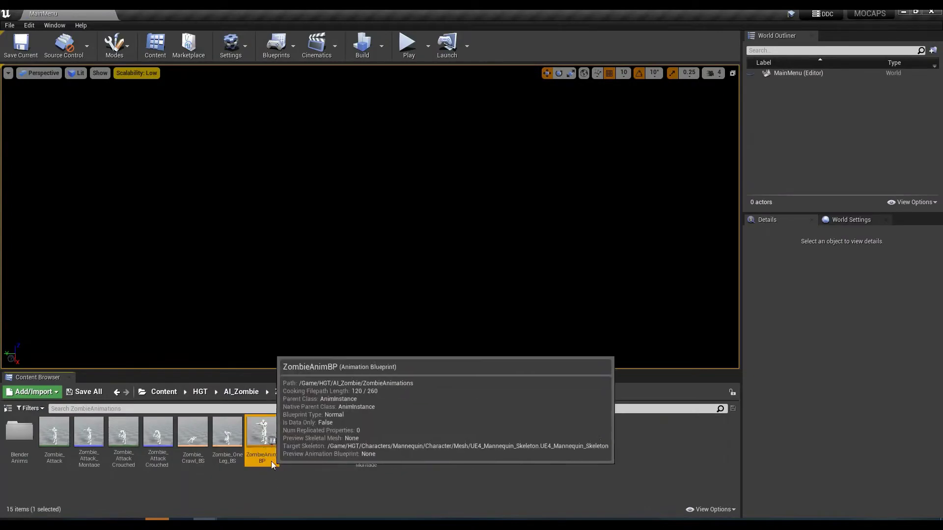
pyautogui.rightClick(263, 438)
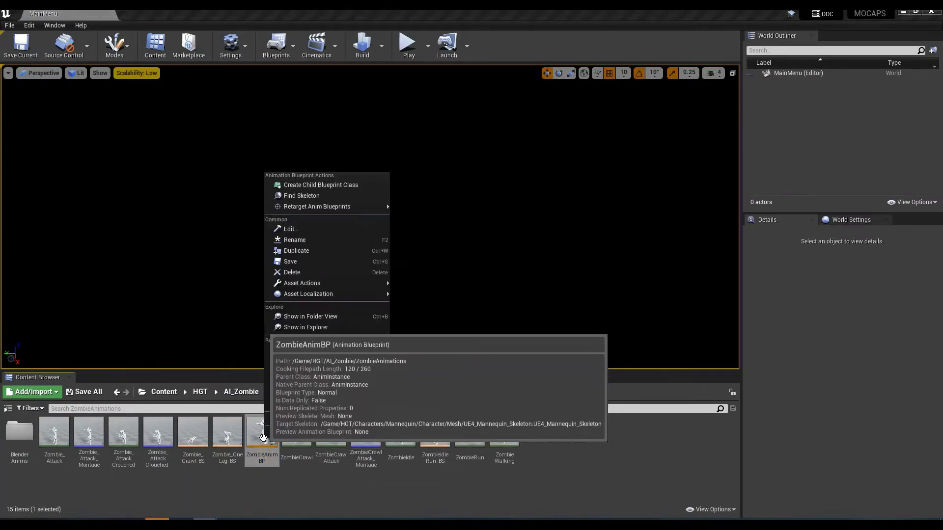
pyautogui.click(323, 251)
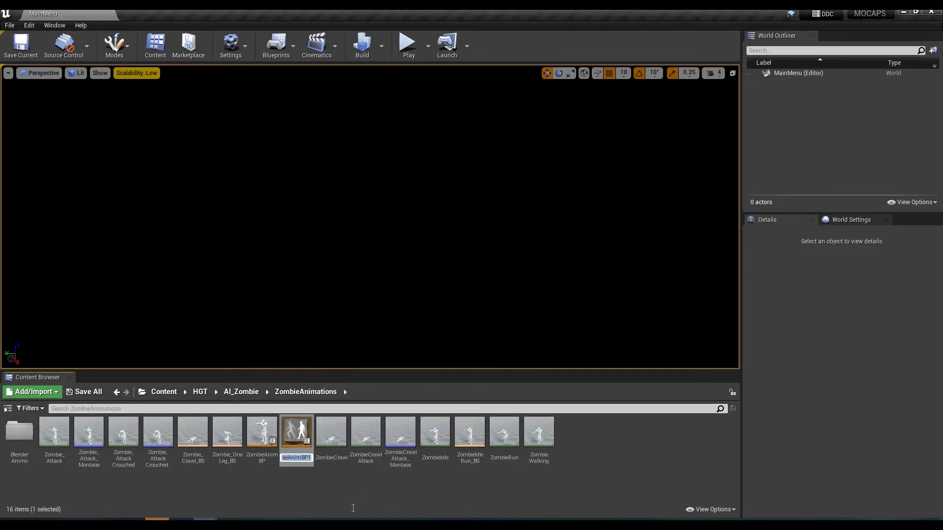
pyautogui.write('NewZombie')
pyautogui.write('AnimB')
pyautogui.write('P')
pyautogui.press('Return')
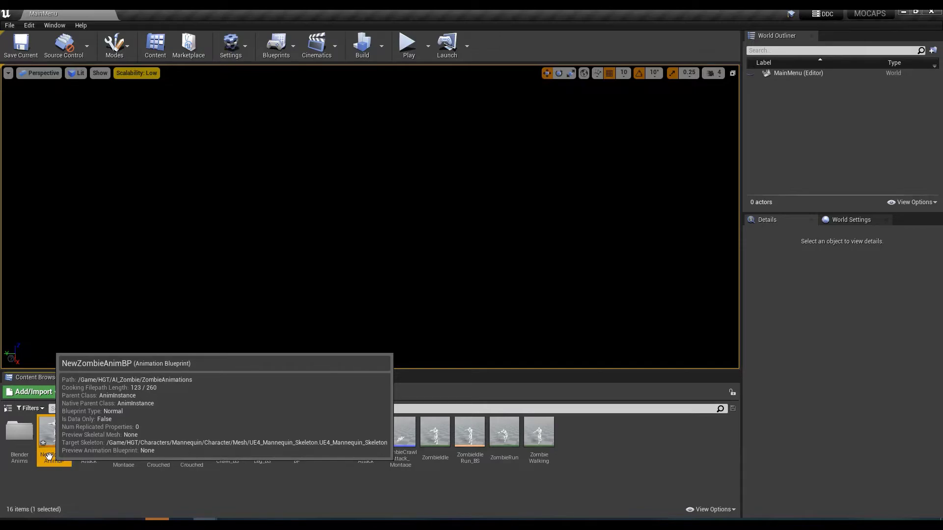
# Step: Open NewZombieAnimBP and drill into AnimGraph, the Default state machine and the Idle/Run state
pyautogui.doubleClick(48, 457)
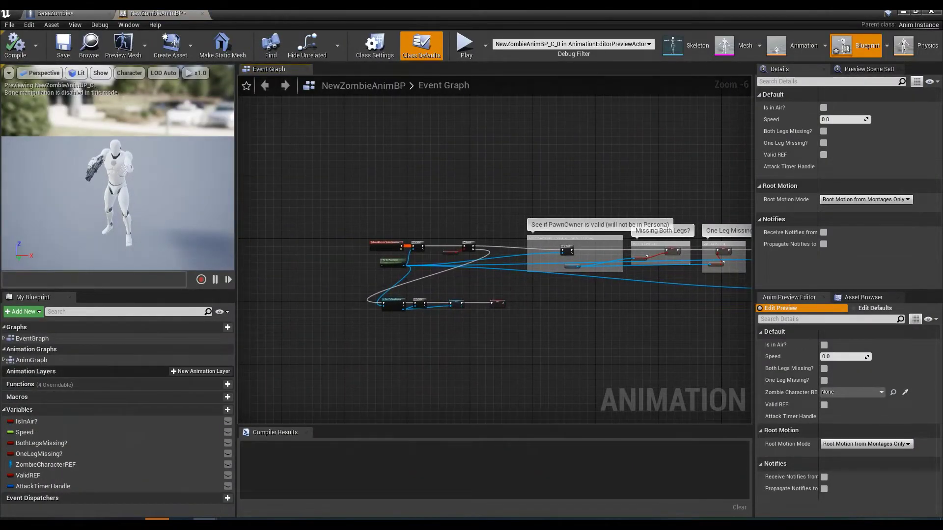
pyautogui.doubleClick(113, 361)
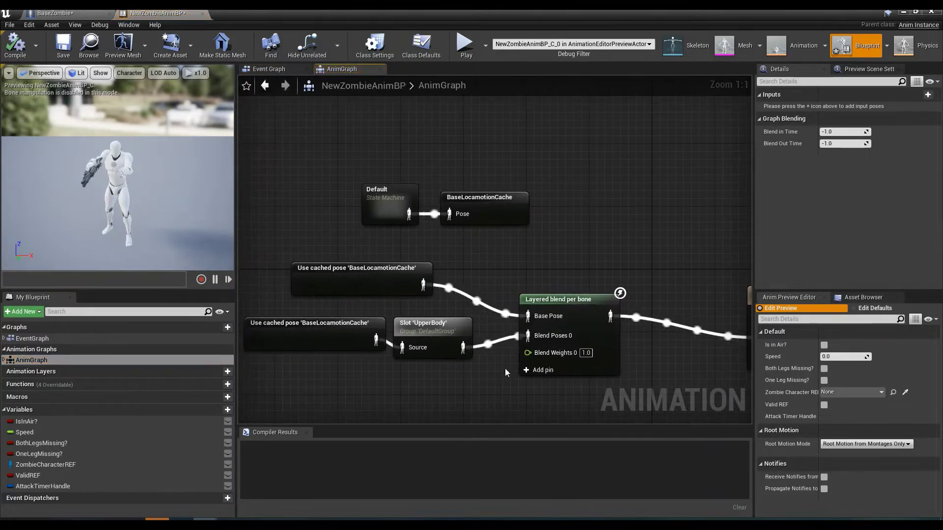
pyautogui.moveTo(505, 369); pyautogui.dragTo(594, 378, button='right')
pyautogui.doubleClick(458, 185)
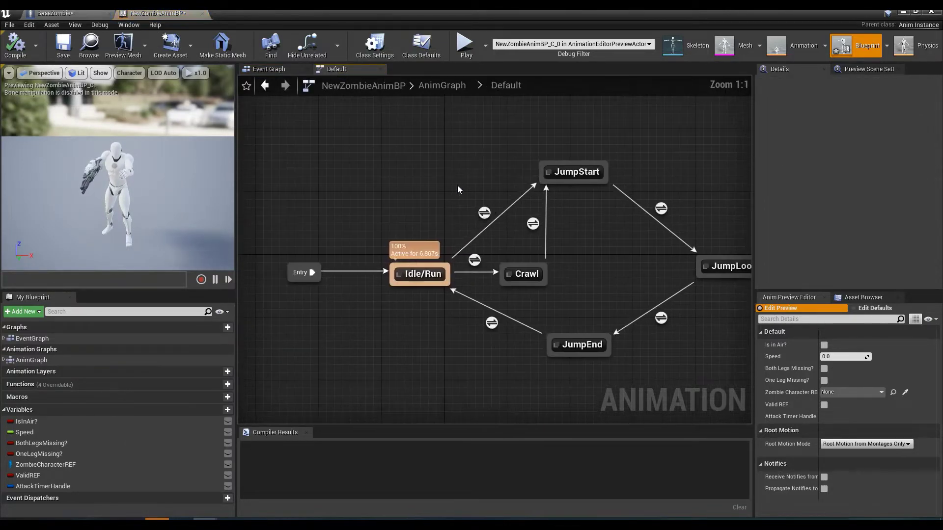
pyautogui.doubleClick(425, 278)
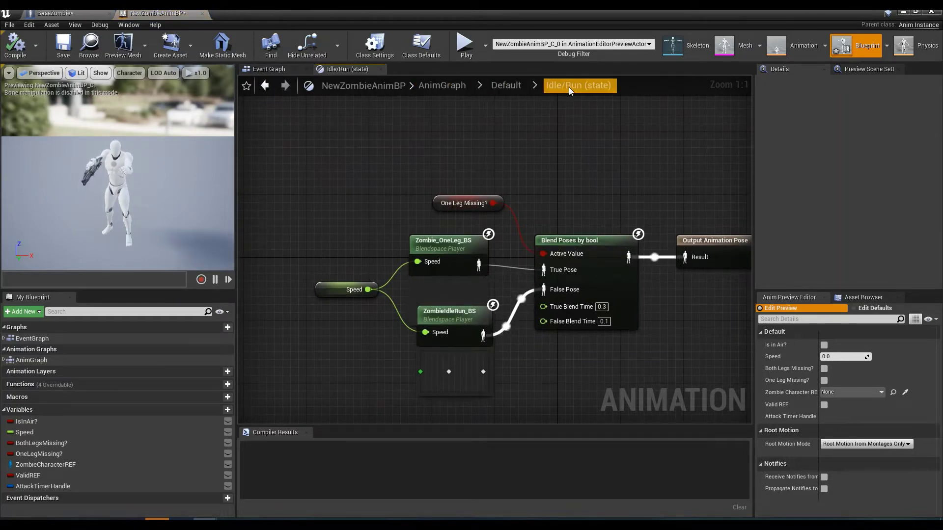
# Step: Separate the ZombieIdleRun_BS node from Zombie_OneLeg_BS and open the ZombieIdleRun_BS blend space
pyautogui.moveTo(541, 175); pyautogui.dragTo(560, 100, button='right')
pyautogui.moveTo(488, 191)
pyautogui.mouseDown()
pyautogui.moveTo(478, 250)
pyautogui.moveTo(484, 193)
pyautogui.mouseUp()
pyautogui.moveTo(467, 249); pyautogui.dragTo(469, 304)
pyautogui.moveTo(566, 334)
pyautogui.mouseDown(button='right')
pyautogui.moveTo(556, 282)
pyautogui.moveTo(579, 200)
pyautogui.mouseUp(button='right')
pyautogui.moveTo(475, 157); pyautogui.dragTo(451, 283)
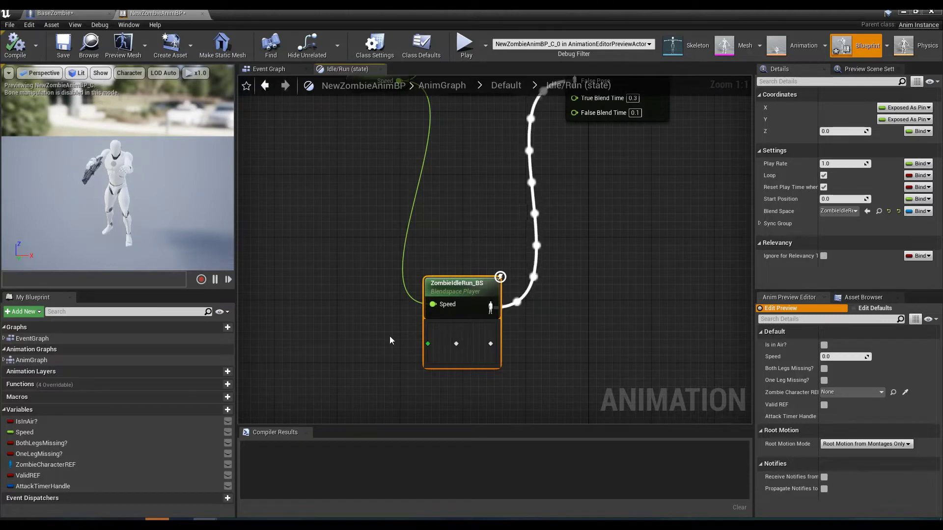
pyautogui.doubleClick(462, 292)
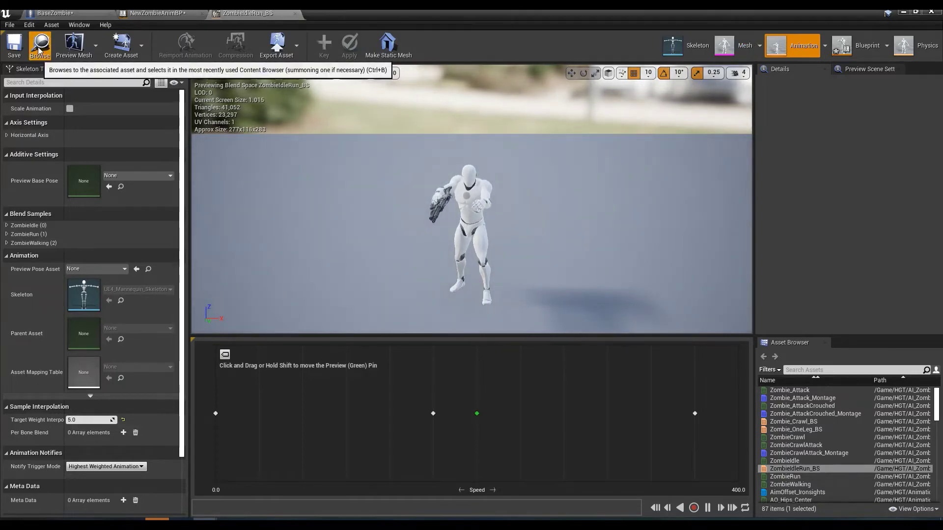
# Step: Duplicate ZombieIdleRun_BS in the level editor's Content Browser and name it NewZombieIdleRun_BS
pyautogui.click(905, 11)
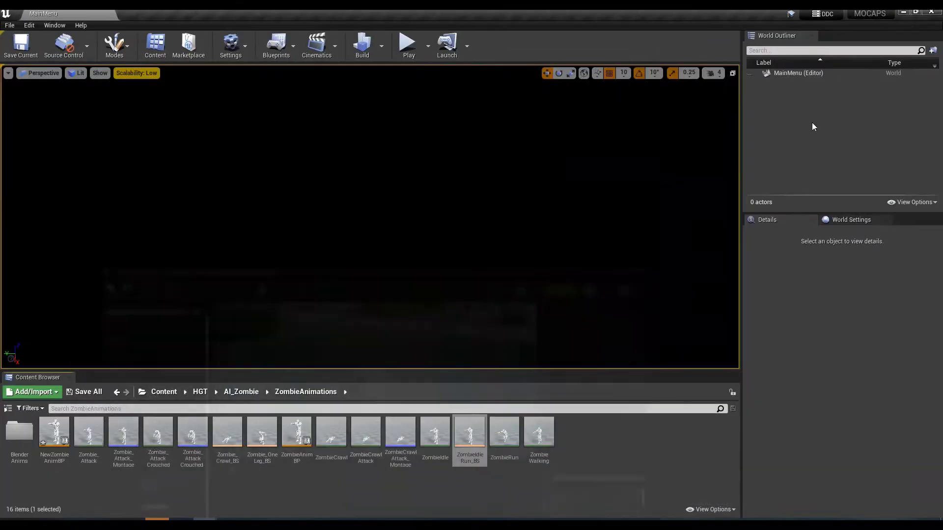
pyautogui.rightClick(475, 442)
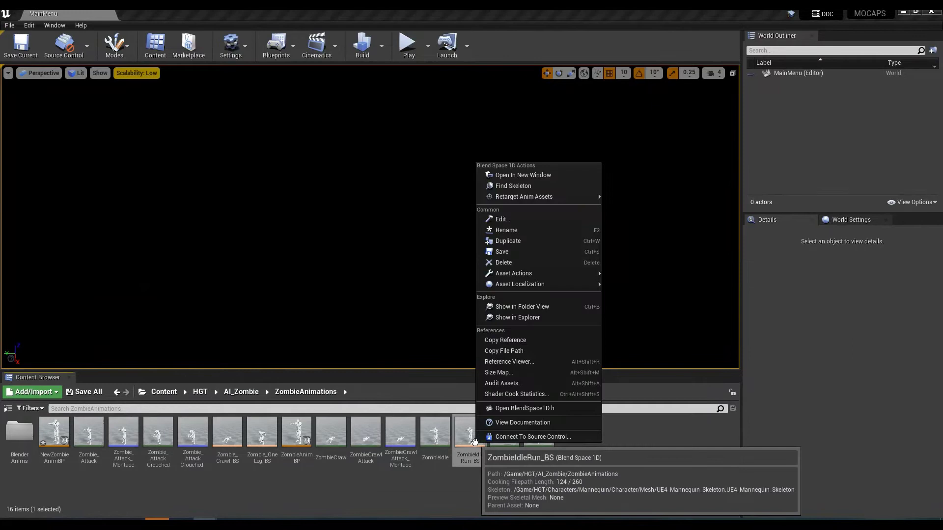
pyautogui.click(512, 240)
pyautogui.write('NewZOmb')
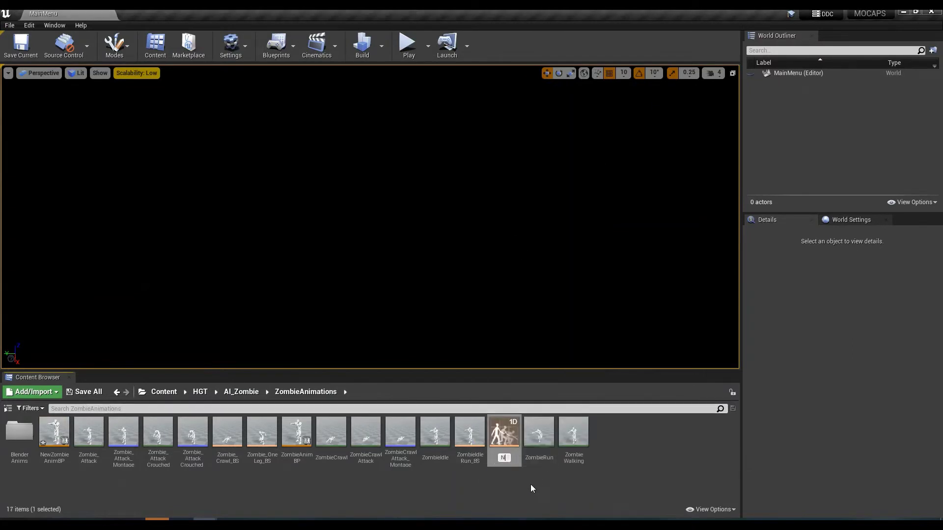
pyautogui.press('BackSpace')
pyautogui.press('BackSpace')
pyautogui.press('BackSpace')
pyautogui.write('ZombieIdleRun')
pyautogui.write('_BS')
pyautogui.press('Return')
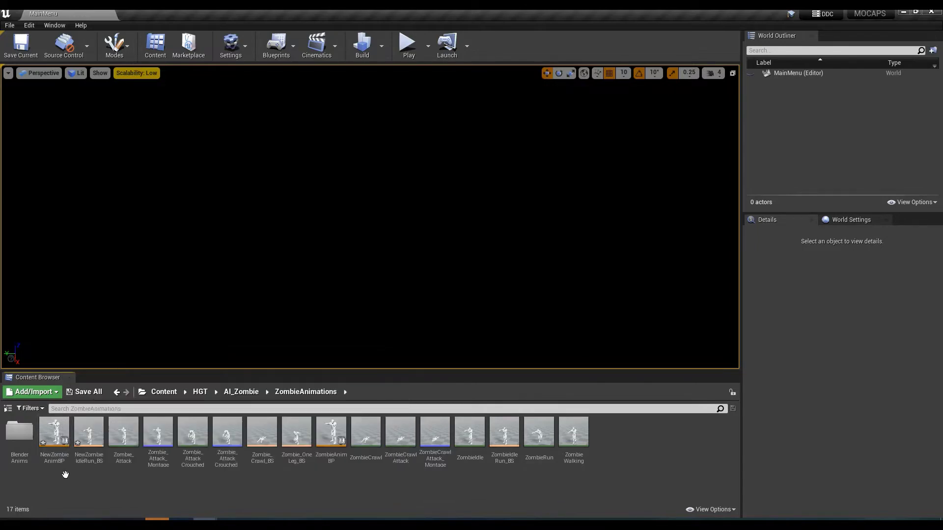
# Step: Drop NewZombieIdleRun_BS into the Idle/Run graph and delete the old ZombieIdleRun_BS node
pyautogui.doubleClick(54, 432)
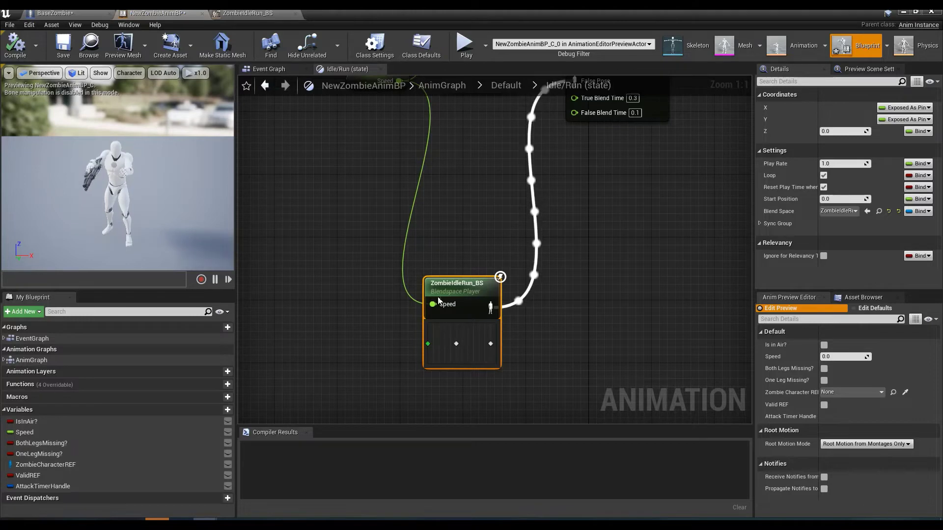
pyautogui.moveTo(539, 13)
pyautogui.mouseDown()
pyautogui.moveTo(538, 156)
pyautogui.moveTo(609, 128)
pyautogui.mouseUp()
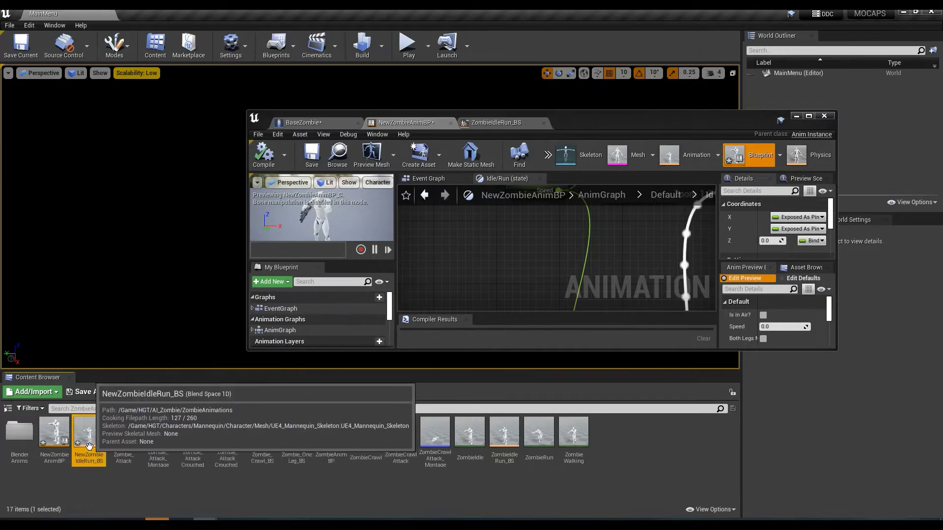
pyautogui.moveTo(93, 460); pyautogui.dragTo(533, 273)
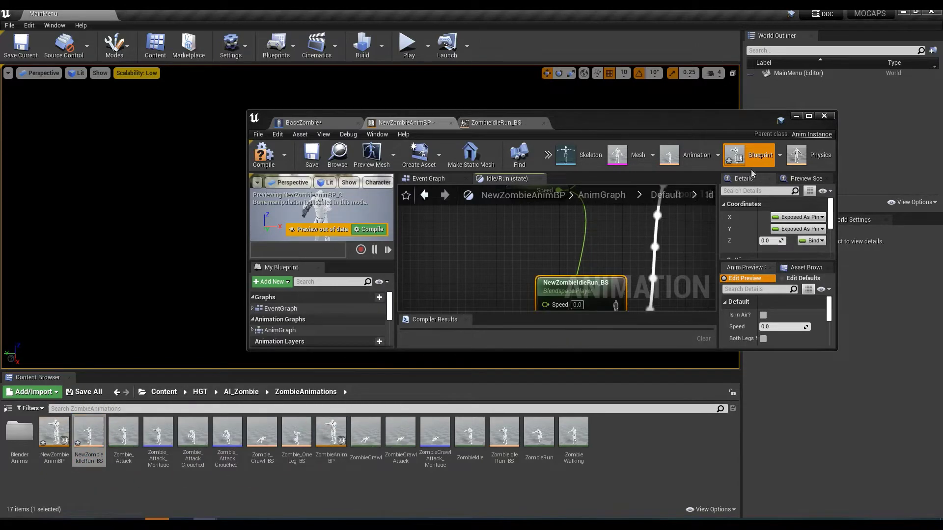
pyautogui.doubleClick(723, 120)
pyautogui.moveTo(476, 243); pyautogui.dragTo(412, 371)
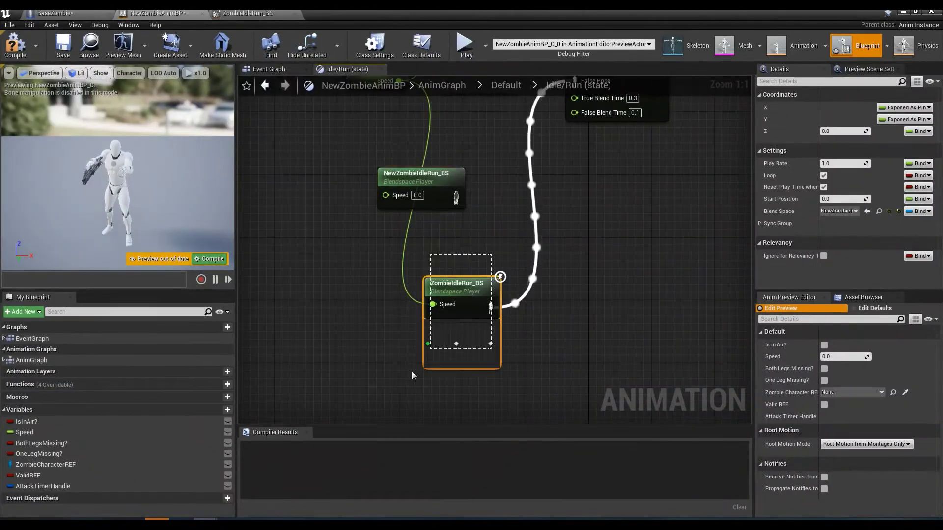
pyautogui.press('Delete')
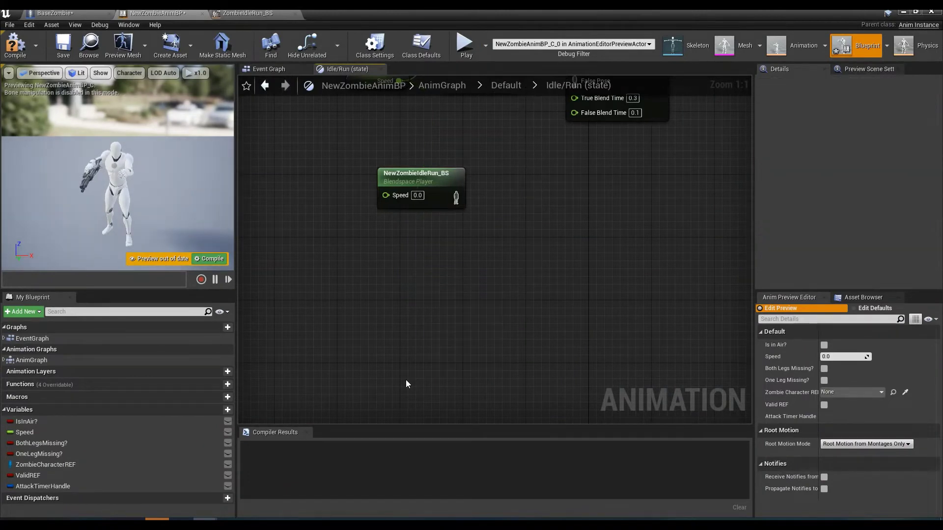
# Step: Wire Speed into the new blend space beside Blend Poses, then compile and save NewZombieAnimBP
pyautogui.moveTo(446, 180); pyautogui.dragTo(453, 284, button='right')
pyautogui.moveTo(453, 285)
pyautogui.mouseDown()
pyautogui.moveTo(523, 220)
pyautogui.moveTo(566, 212)
pyautogui.moveTo(583, 187)
pyautogui.mouseUp()
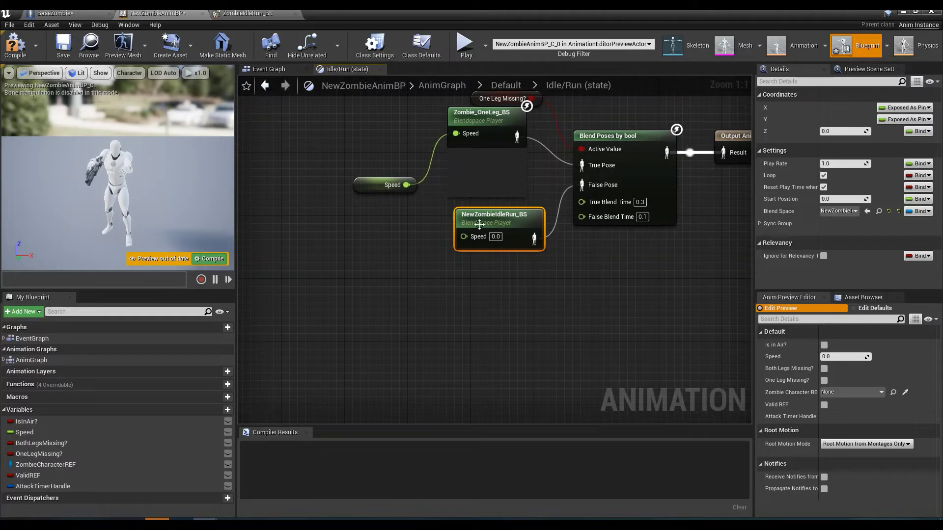
pyautogui.moveTo(463, 237); pyautogui.dragTo(406, 185)
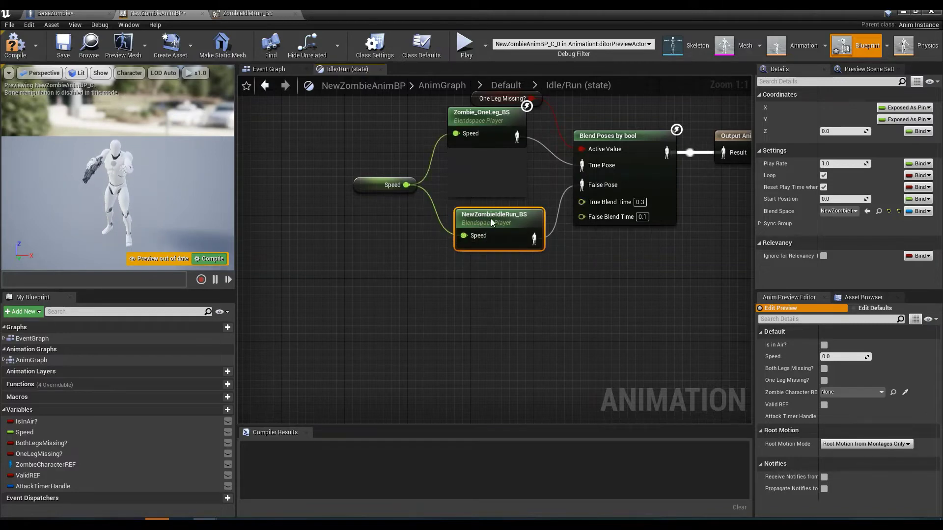
pyautogui.click(15, 45)
pyautogui.click(63, 46)
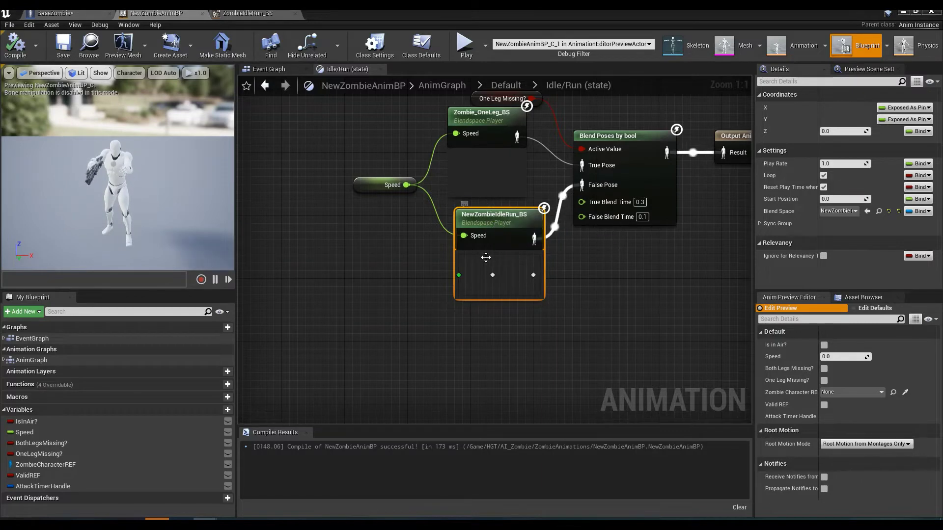
# Step: Open the NewZombieIdleRun_BS node's blend space and search its Asset Browser for 'loop'
pyautogui.doubleClick(485, 257)
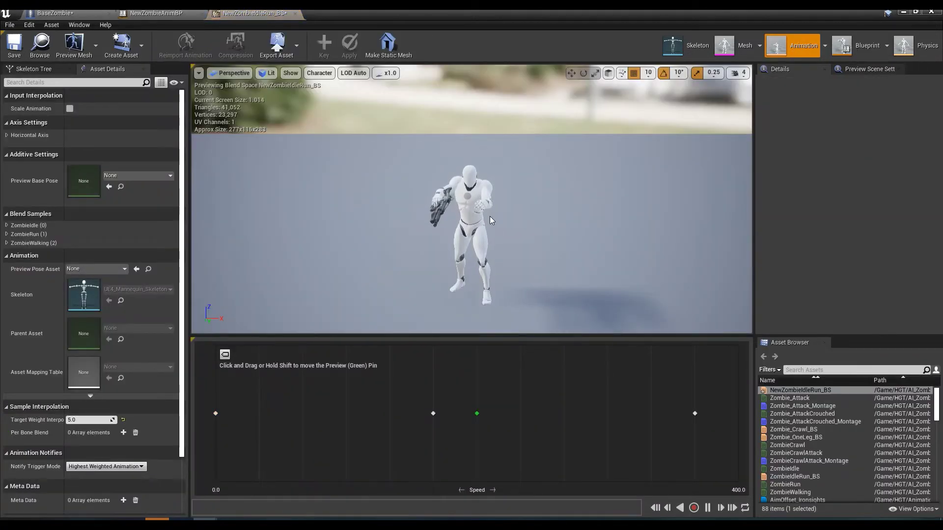
pyautogui.click(806, 370)
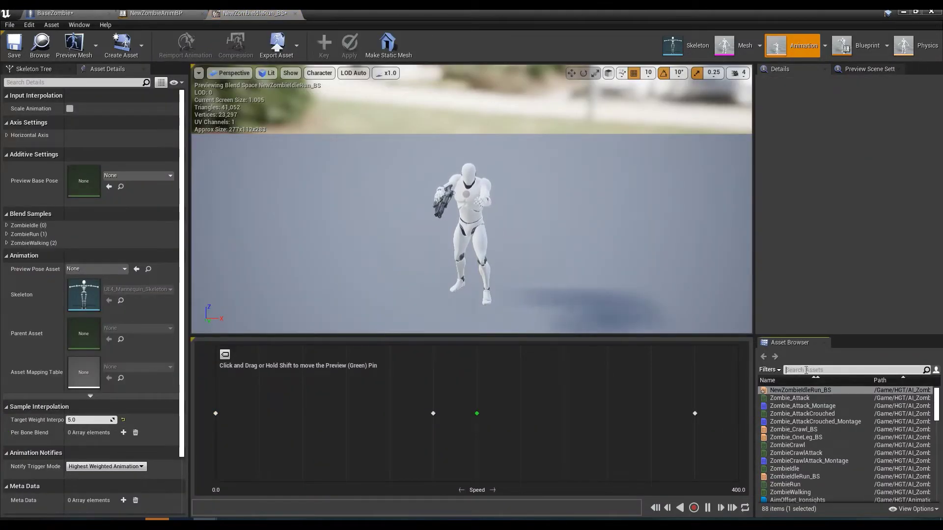
pyautogui.write('loop')
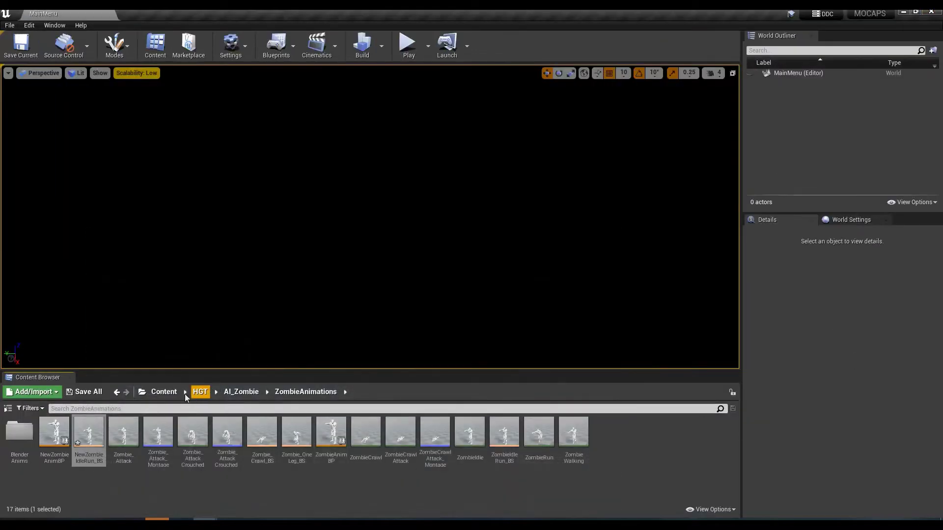
# Step: In Zombie_01/Animation/Root_Motion, filter the assets and open Zombie_Chase_1_Loop for preview
pyautogui.click(164, 392)
pyautogui.doubleClick(95, 446)
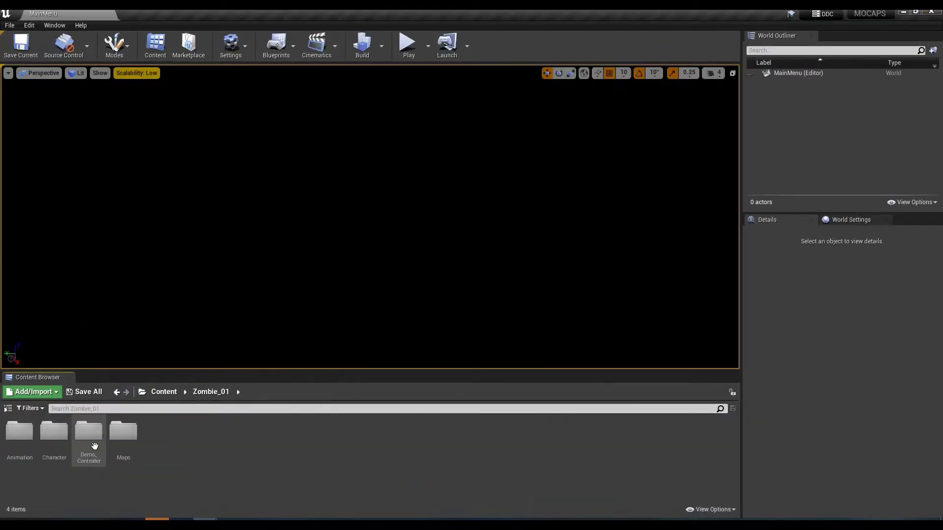
pyautogui.doubleClick(20, 444)
pyautogui.doubleClick(64, 438)
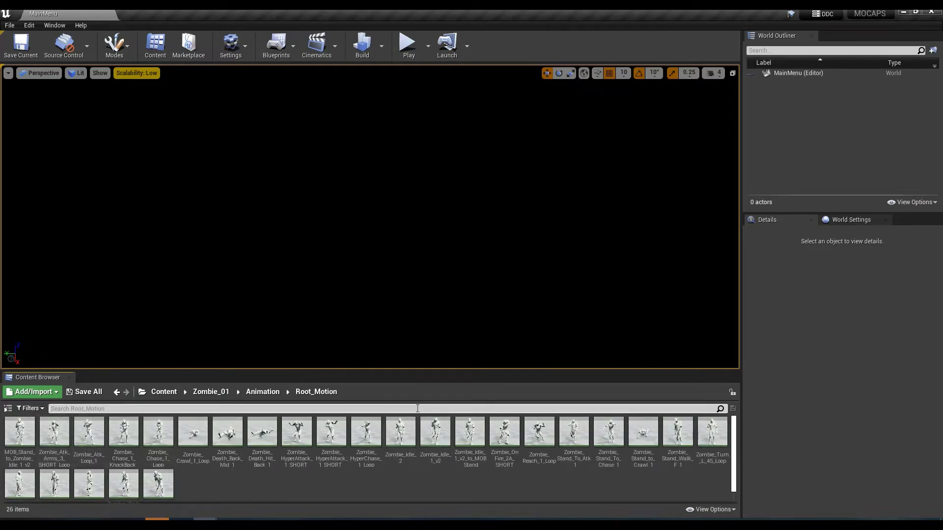
pyautogui.write('op')
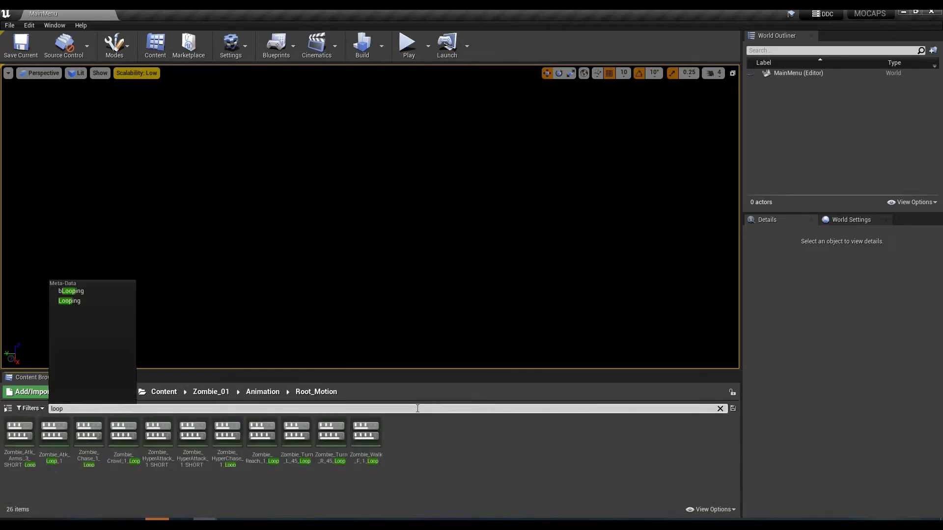
pyautogui.click(192, 493)
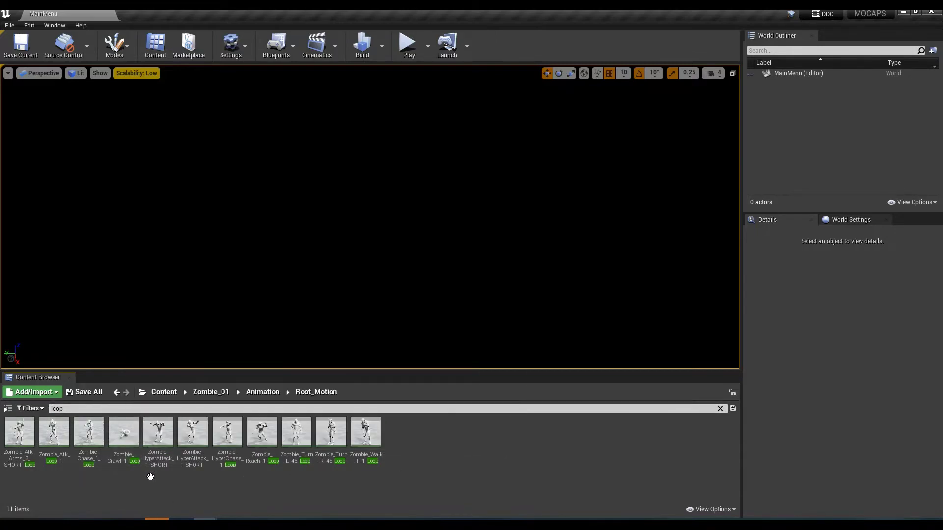
pyautogui.doubleClick(82, 443)
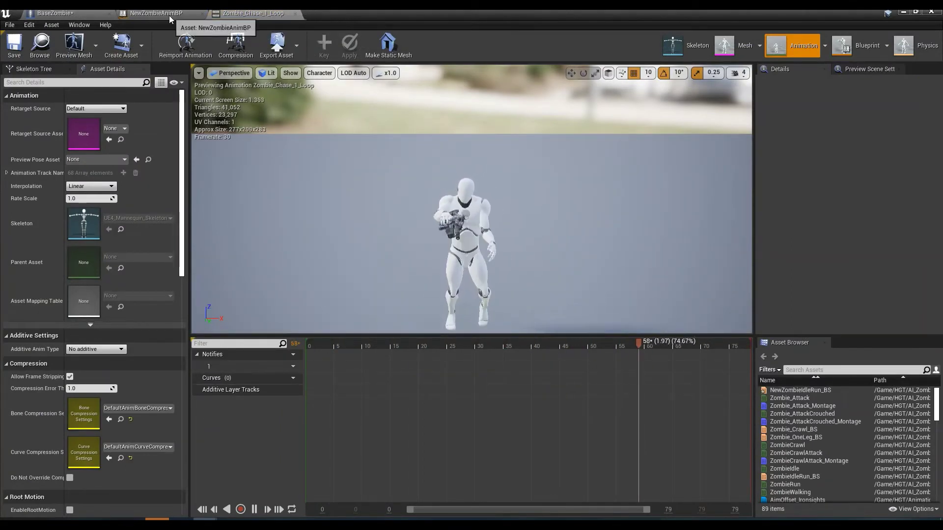
# Step: Swap the ZombieWalking sample in NewZombieIdleRun_BS for Zombie_Chase_1_Loop and preview lower speeds
pyautogui.click(156, 13)
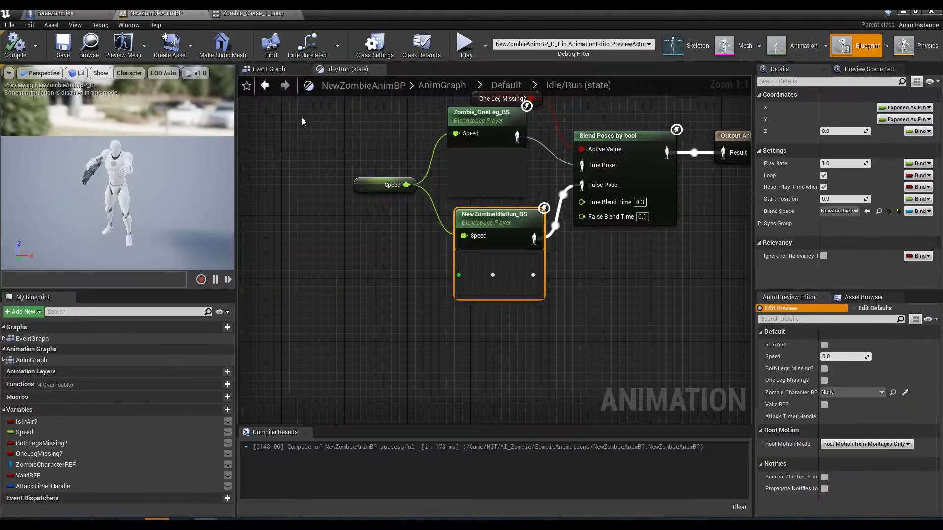
pyautogui.doubleClick(484, 218)
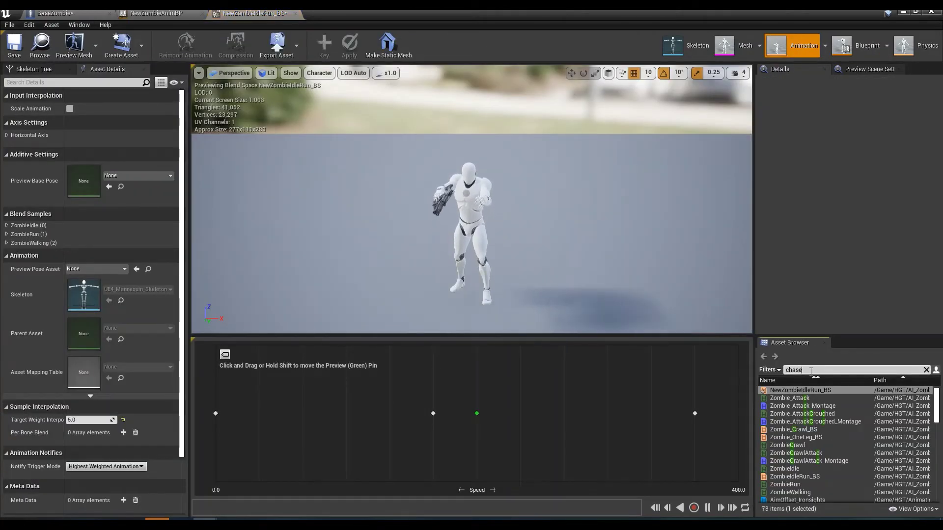
pyautogui.click(810, 392)
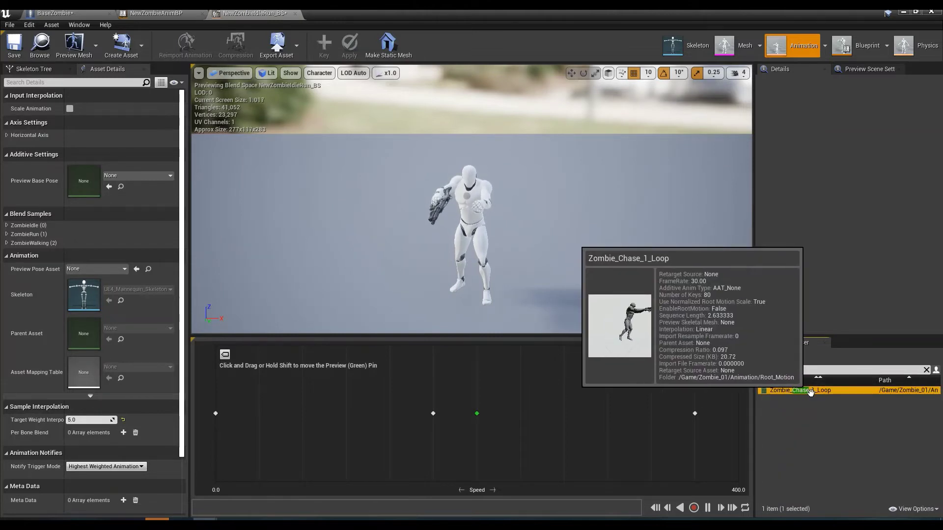
pyautogui.moveTo(811, 392); pyautogui.dragTo(433, 415)
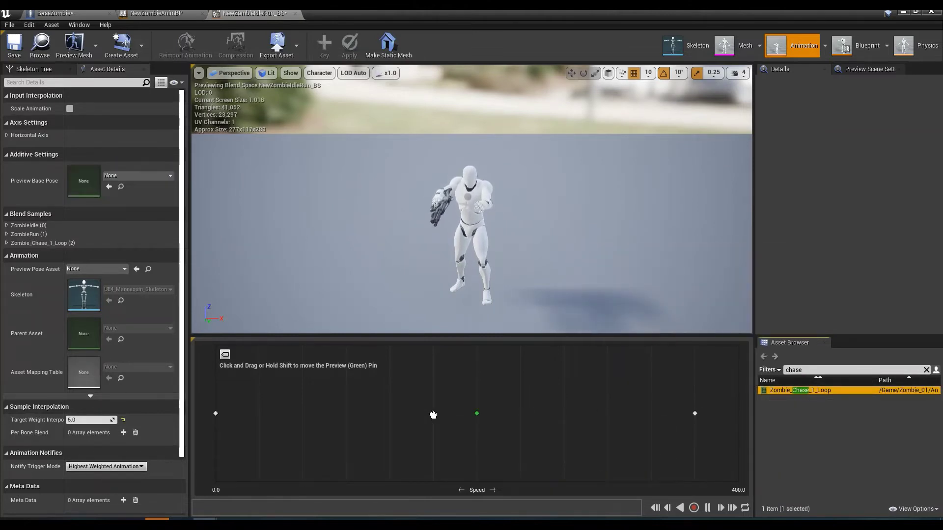
pyautogui.moveTo(477, 414); pyautogui.dragTo(428, 416)
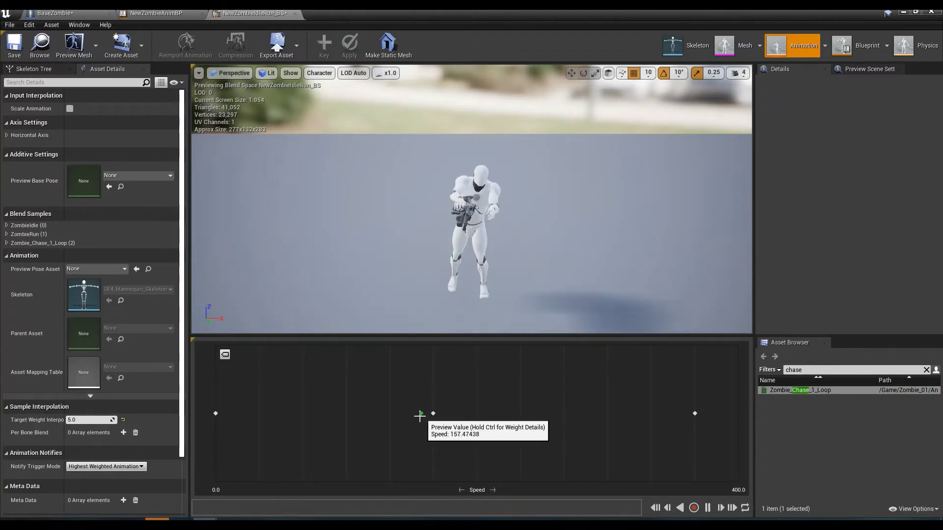
pyautogui.moveTo(428, 417); pyautogui.dragTo(408, 414)
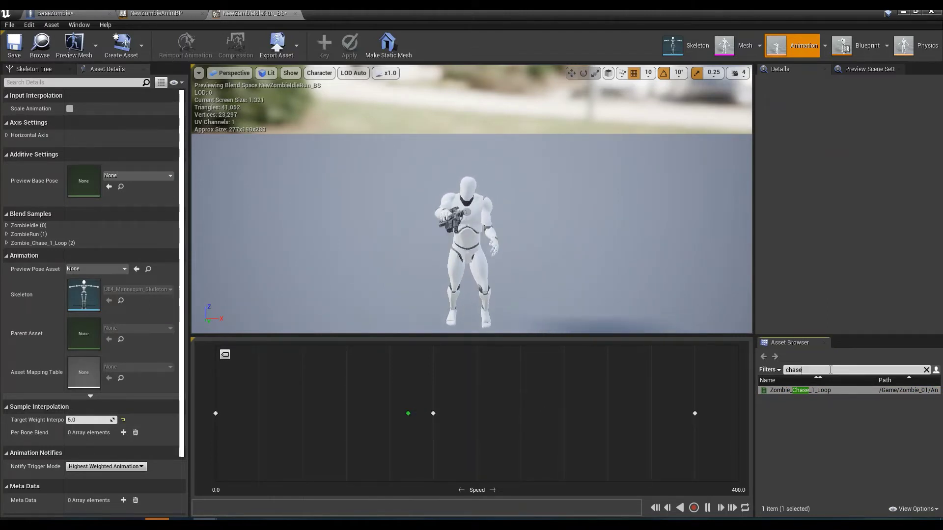
# Step: Clear the Asset Browser search filter and return to the level editor
pyautogui.press('BackSpace')
pyautogui.press('BackSpace')
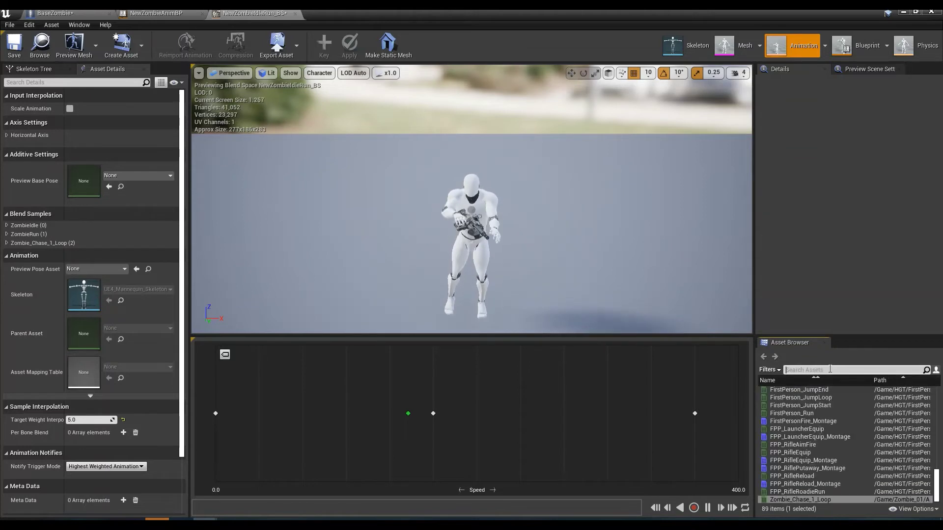
pyautogui.write('idle')
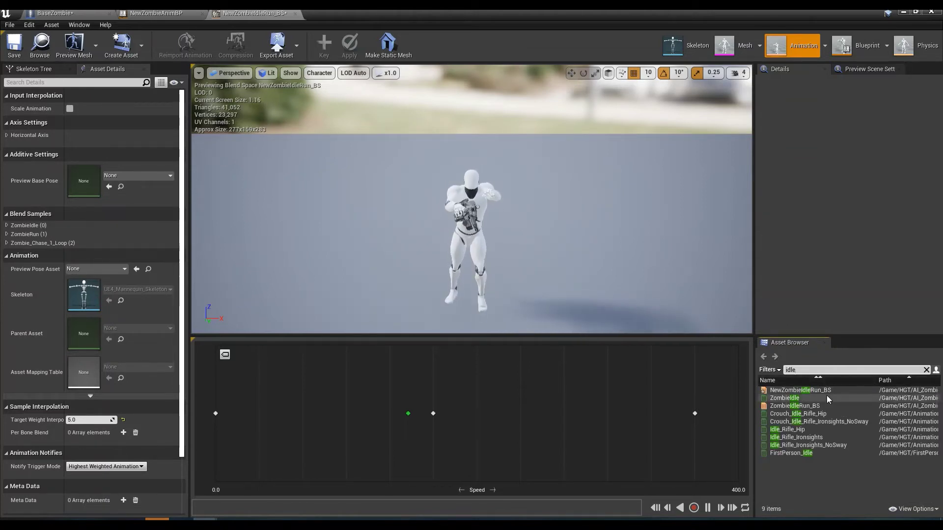
pyautogui.moveTo(825, 395)
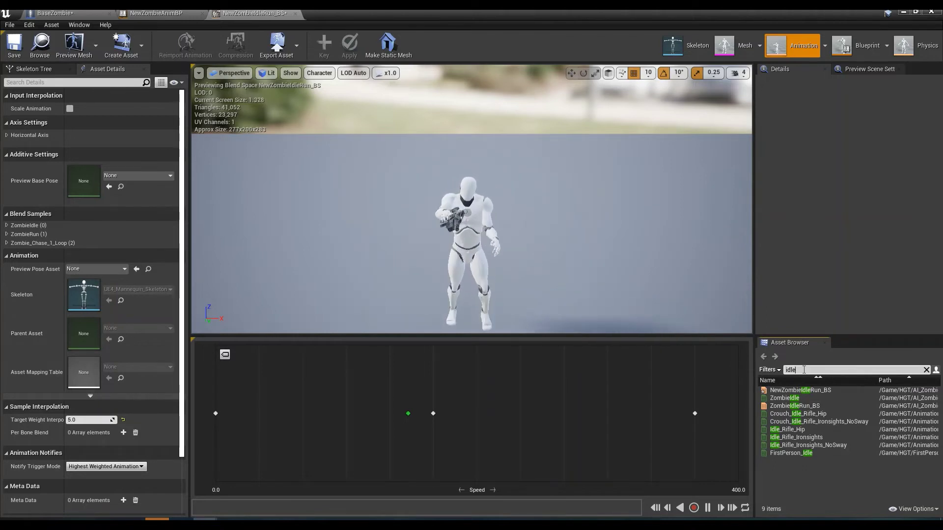
pyautogui.press('BackSpace')
pyautogui.press('BackSpace')
pyautogui.write('stan')
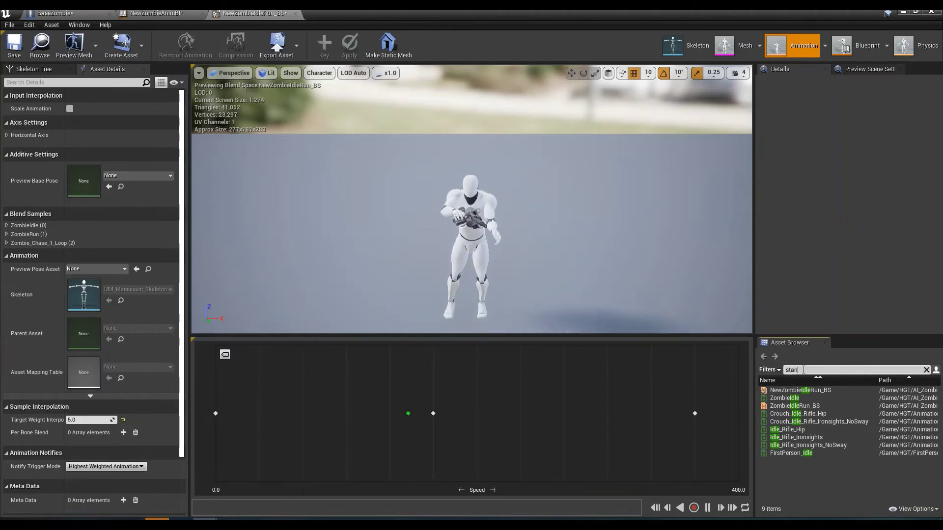
pyautogui.press('BackSpace')
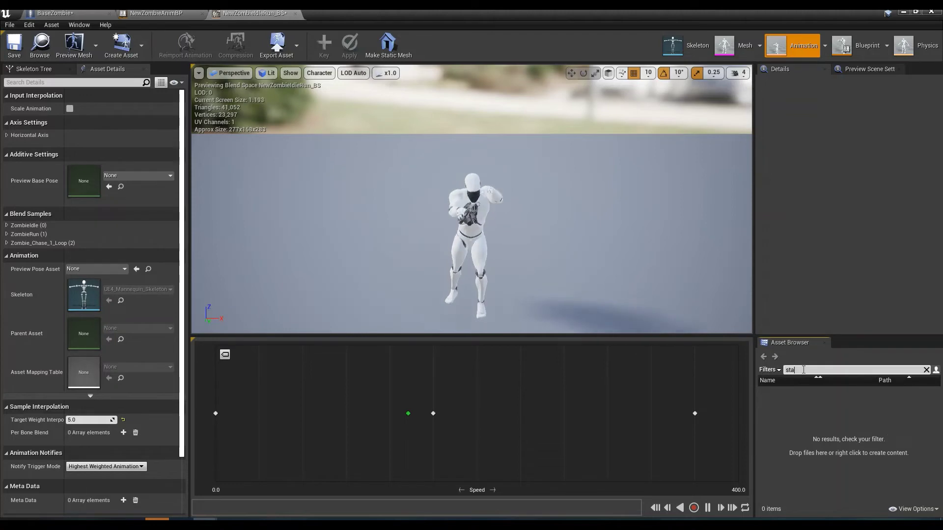
pyautogui.click(927, 370)
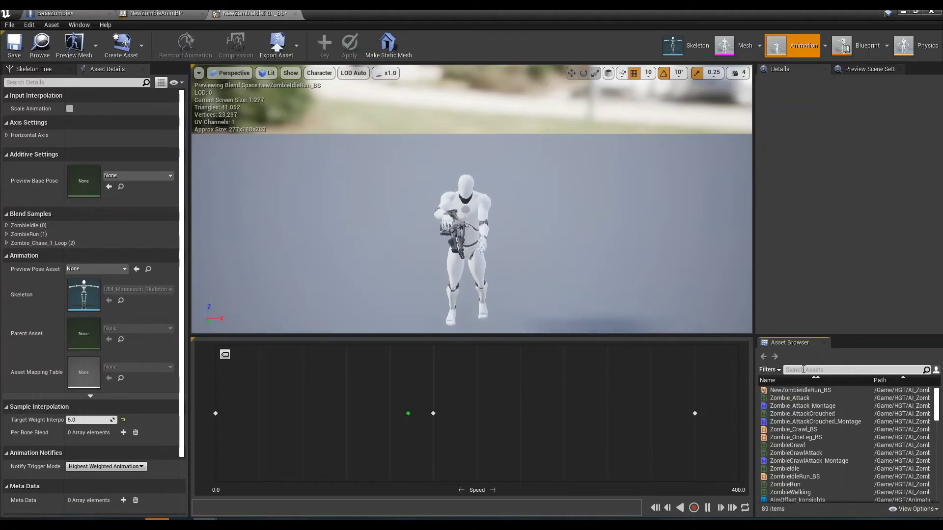
pyautogui.click(914, 11)
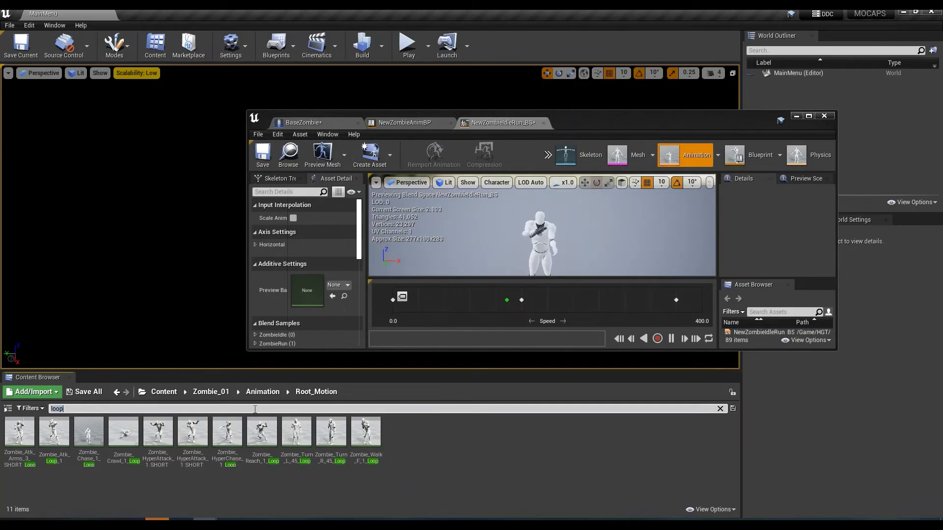
pyautogui.write('stand')
# Step: Open MOB_Stand_to_Zombie_Idle_1_v2 from the 'stand' results for preview, then return to the NewZombieAnimBP Idle/Run graph
pyautogui.press('Return')
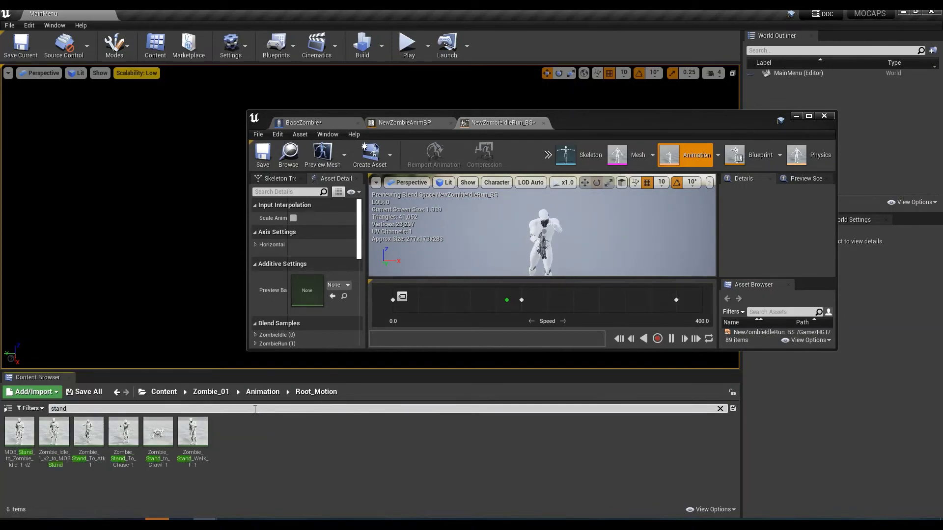
pyautogui.doubleClick(20, 432)
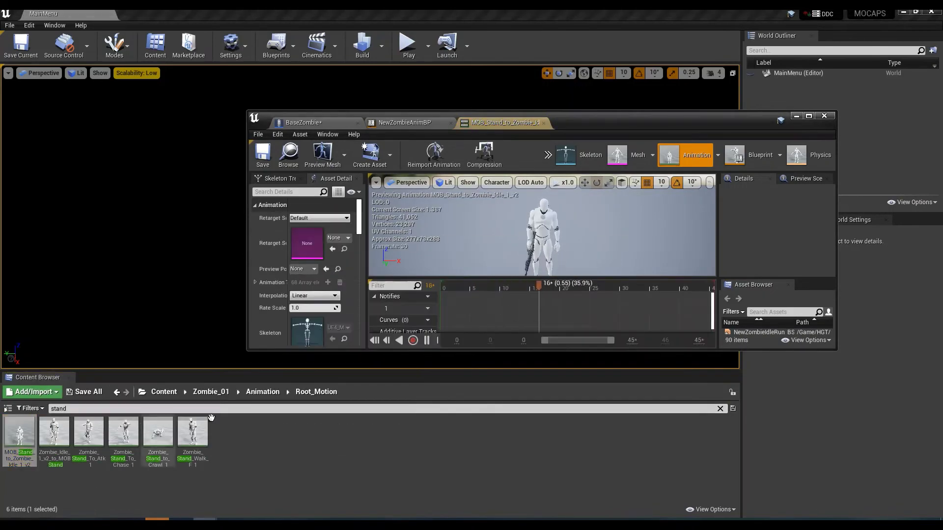
pyautogui.click(19, 432)
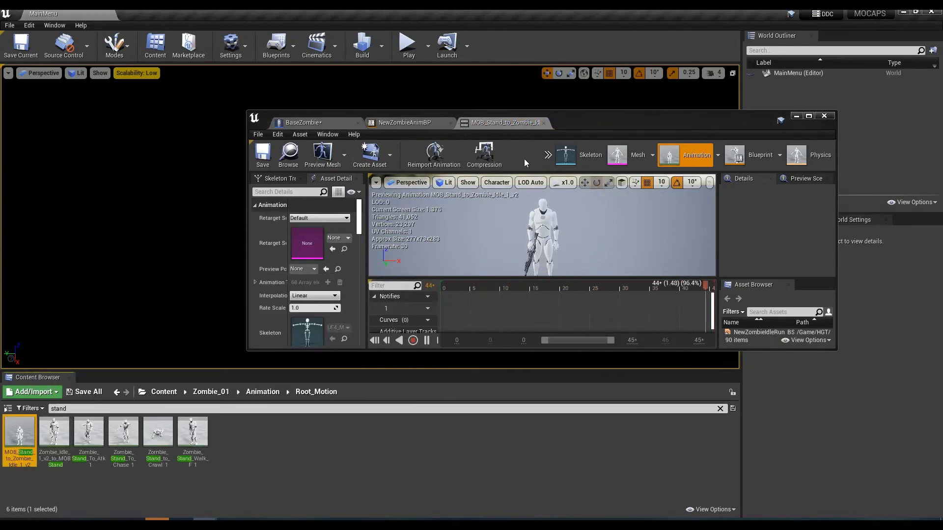
pyautogui.click(415, 125)
# Step: In NewZombieIdleRun_BS, drop MOB_Stand_to_Zombie_Idle_1_v2 onto the speed-0 ZombieIdle sample and preview near speed 95
pyautogui.click(808, 117)
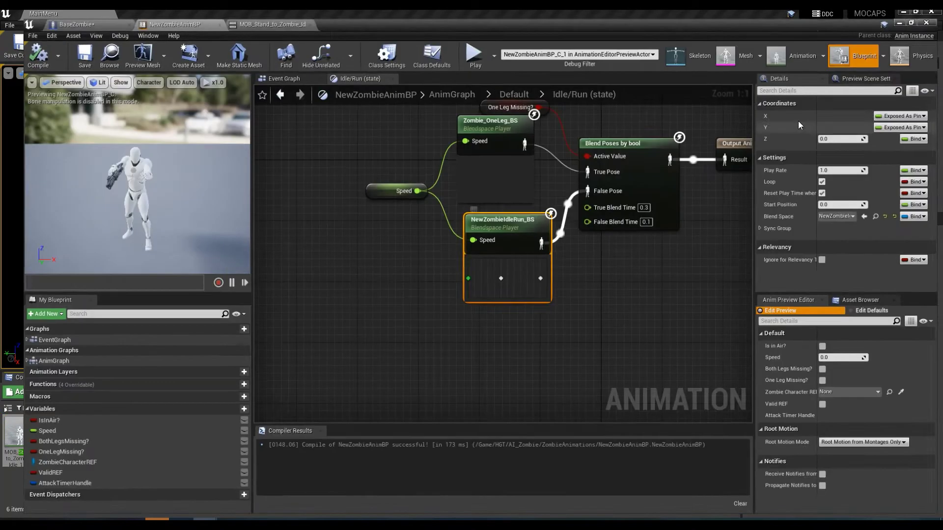
pyautogui.doubleClick(515, 220)
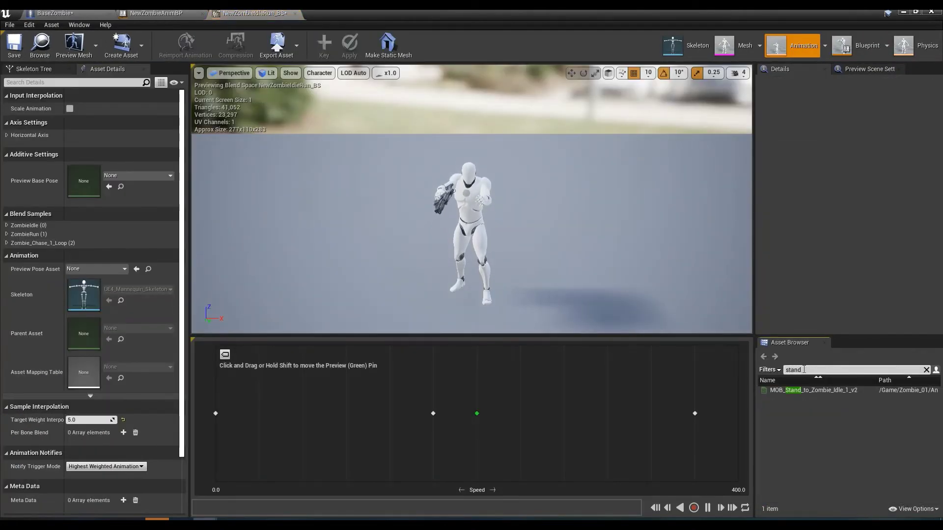
pyautogui.click(810, 390)
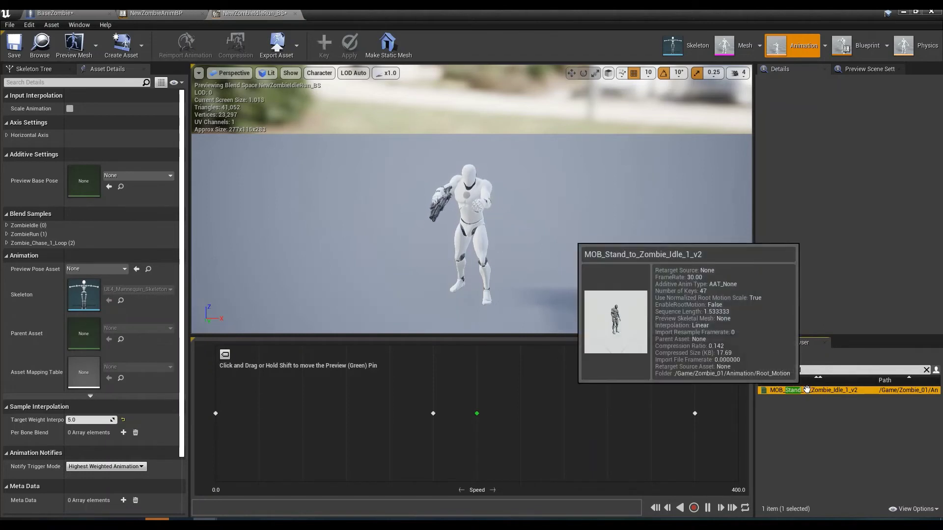
pyautogui.moveTo(807, 390); pyautogui.dragTo(217, 412)
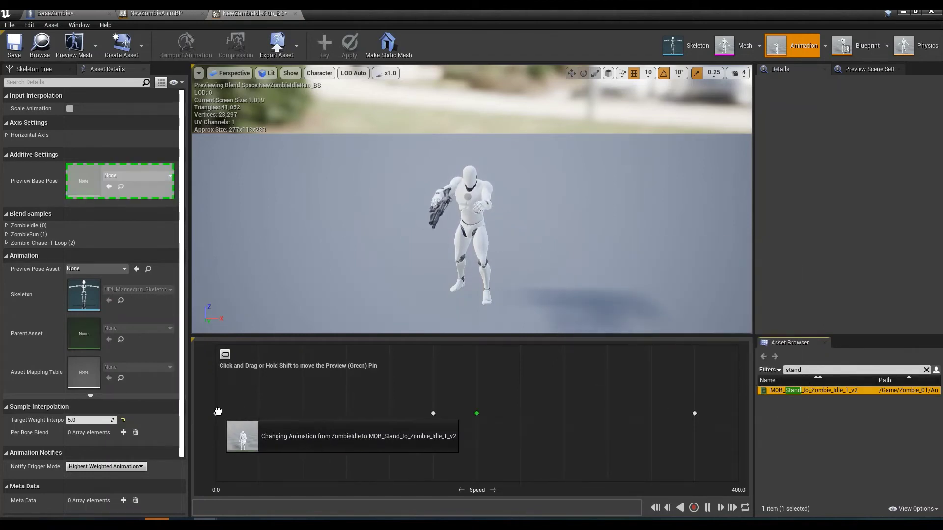
pyautogui.moveTo(484, 419)
pyautogui.mouseDown()
pyautogui.moveTo(352, 422)
pyautogui.moveTo(290, 404)
pyautogui.moveTo(248, 410)
pyautogui.mouseUp()
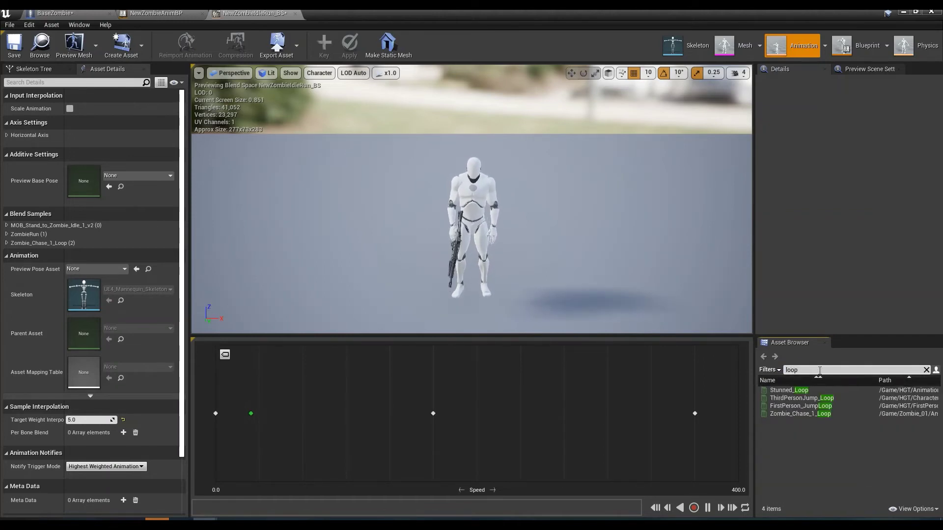
# Step: Open Zombie_Chase_1_Loop, enable its root motion, save it and close its editor tab
pyautogui.click(794, 414)
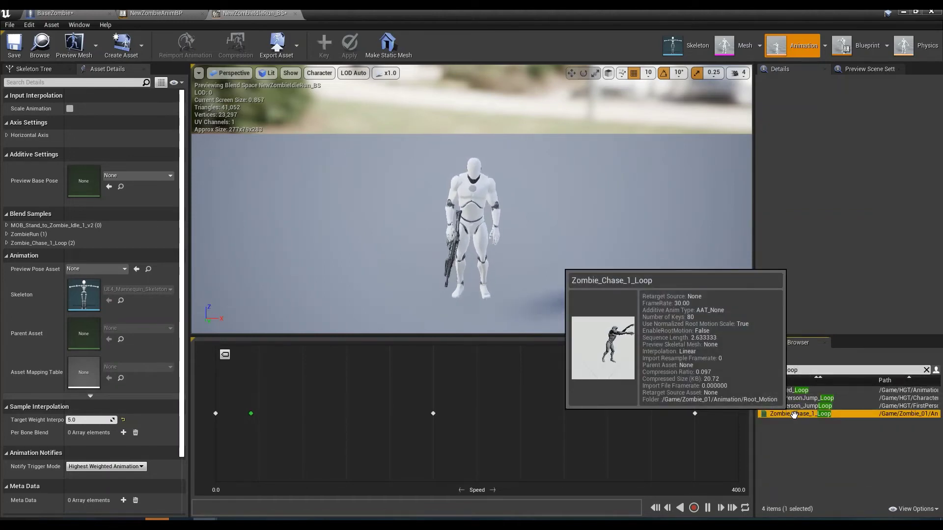
pyautogui.doubleClick(794, 414)
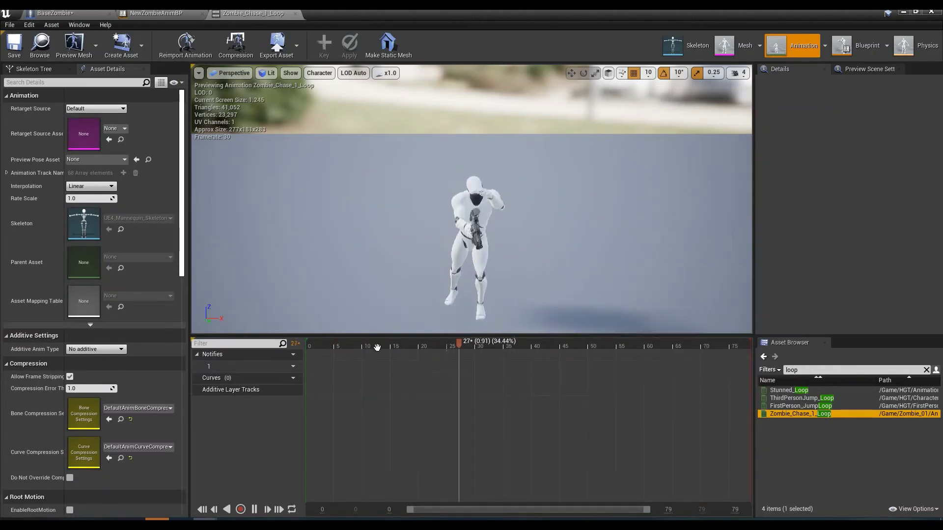
pyautogui.moveTo(181, 175)
pyautogui.mouseDown()
pyautogui.moveTo(175, 240)
pyautogui.moveTo(148, 266)
pyautogui.mouseUp()
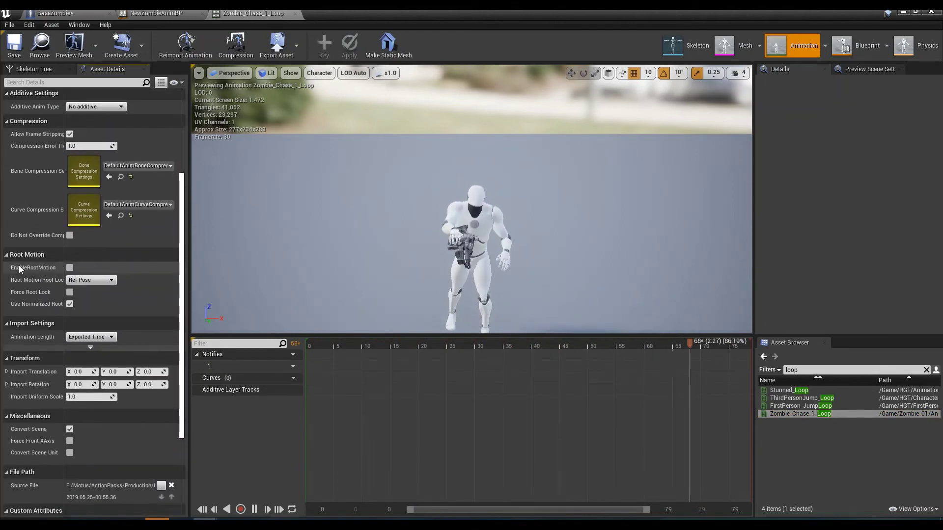
pyautogui.click(70, 268)
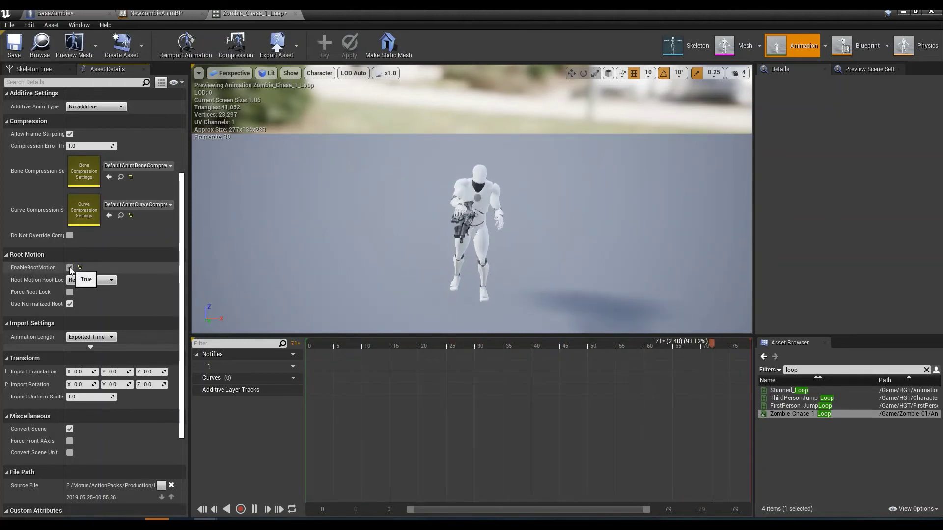
pyautogui.click(14, 43)
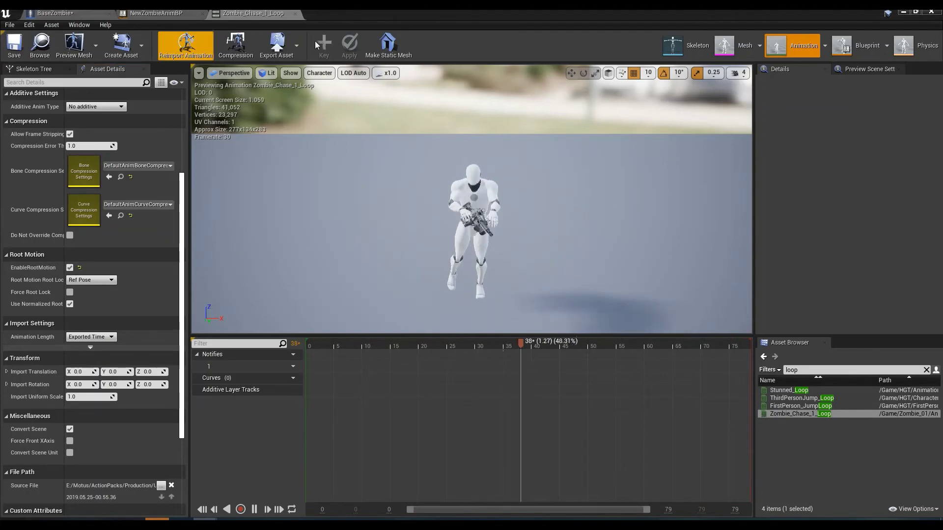
pyautogui.click(295, 15)
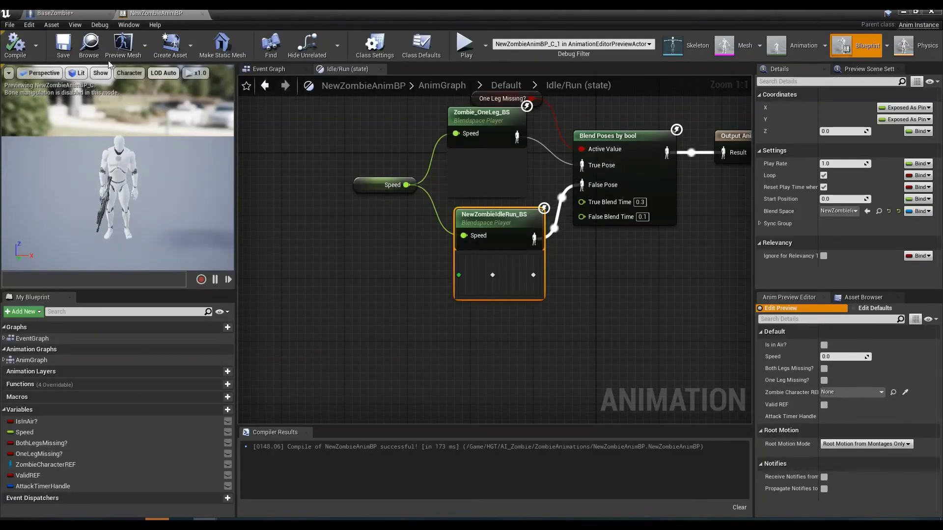
# Step: Compile and save NewZombieAnimBP, save NewZombieIdleRun_BS, recompile and save again, then close the anim blueprint
pyautogui.click(15, 45)
pyautogui.click(63, 44)
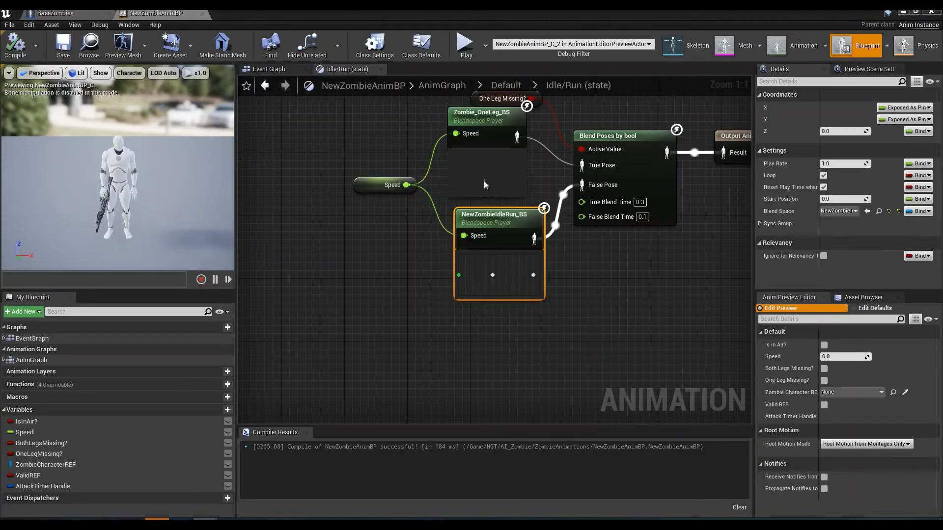
pyautogui.doubleClick(487, 219)
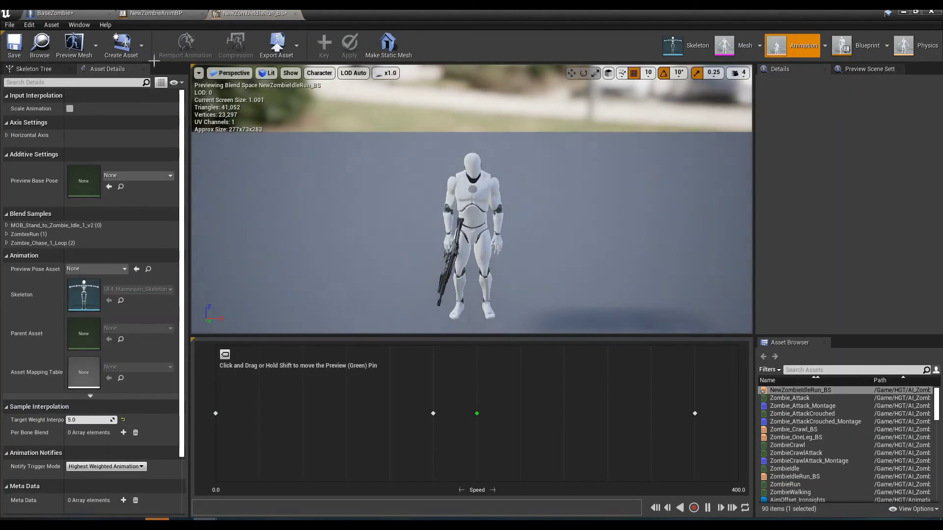
pyautogui.click(14, 45)
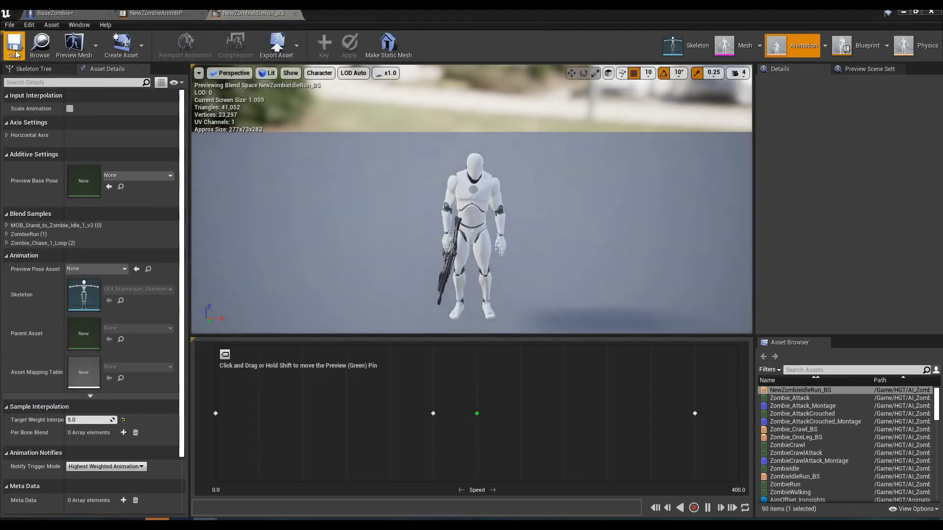
pyautogui.click(295, 14)
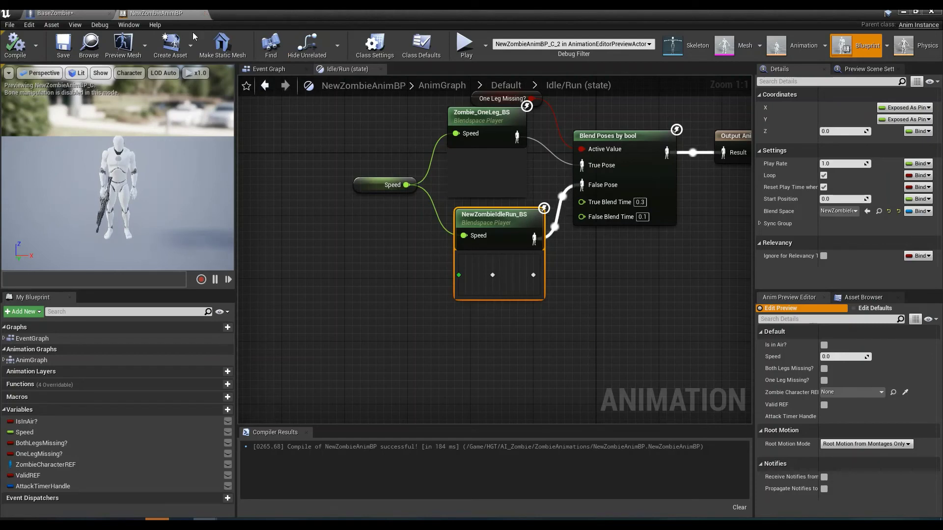
pyautogui.click(14, 47)
pyautogui.click(63, 44)
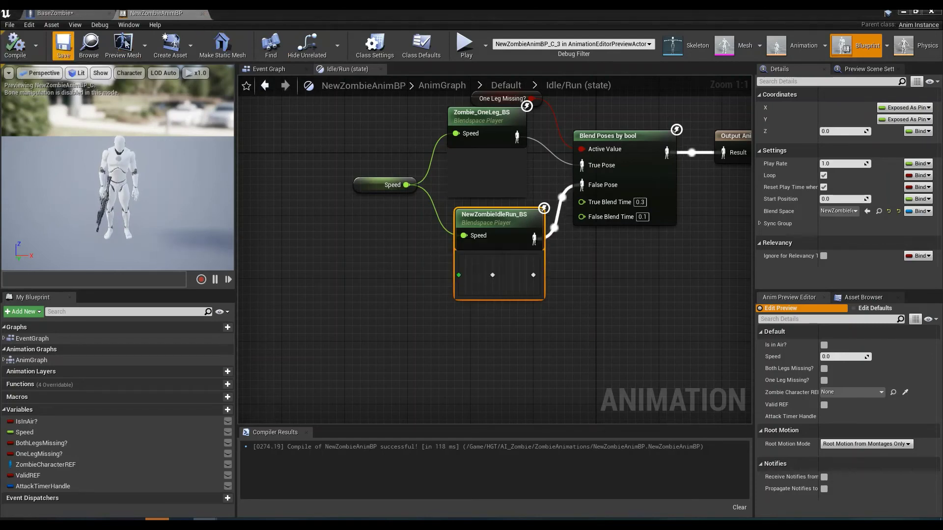
pyautogui.click(202, 14)
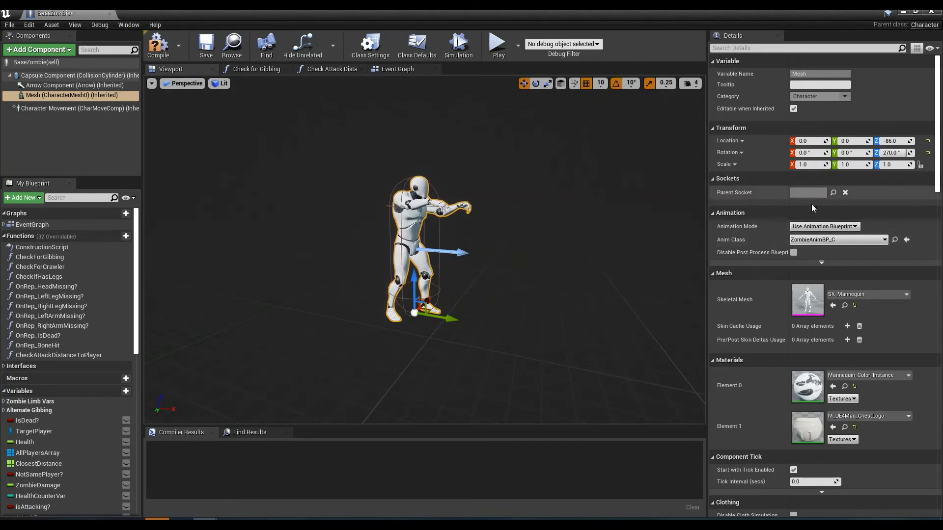
# Step: Set BaseZombie's mesh Anim Class to NewZombieAnimBP_C, then compile and save BaseZombie
pyautogui.click(833, 241)
pyautogui.write('zom')
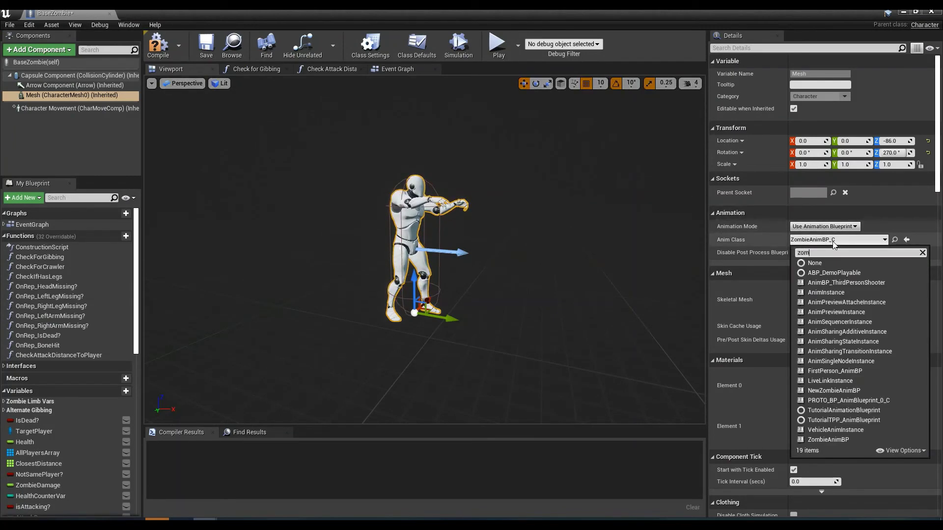
pyautogui.write('b')
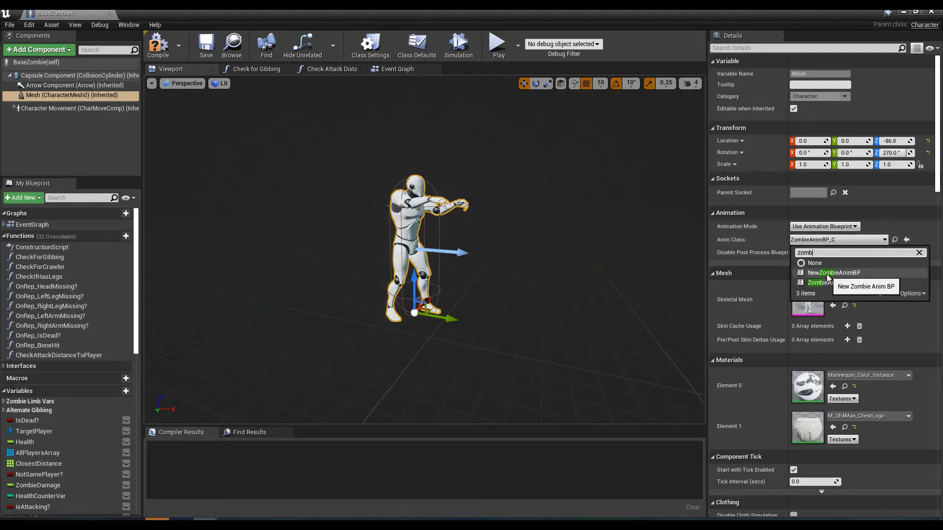
pyautogui.click(828, 274)
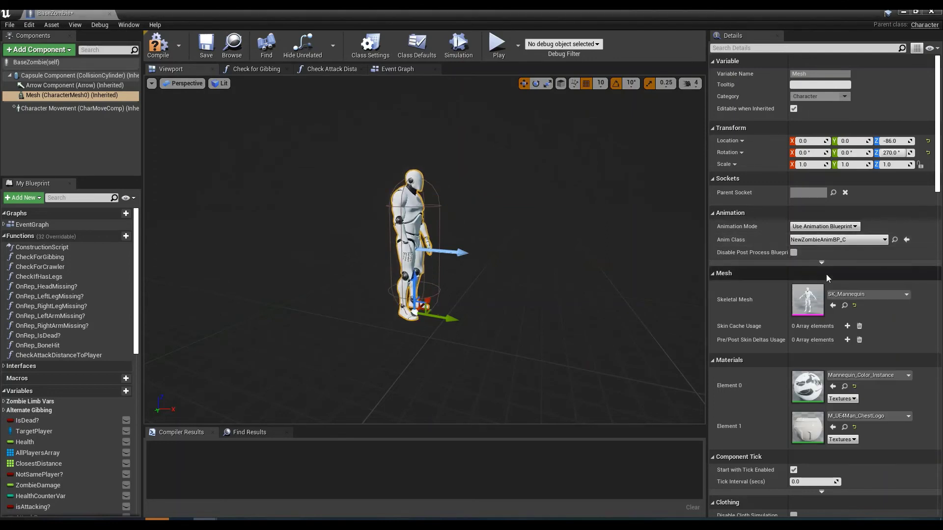
pyautogui.click(160, 55)
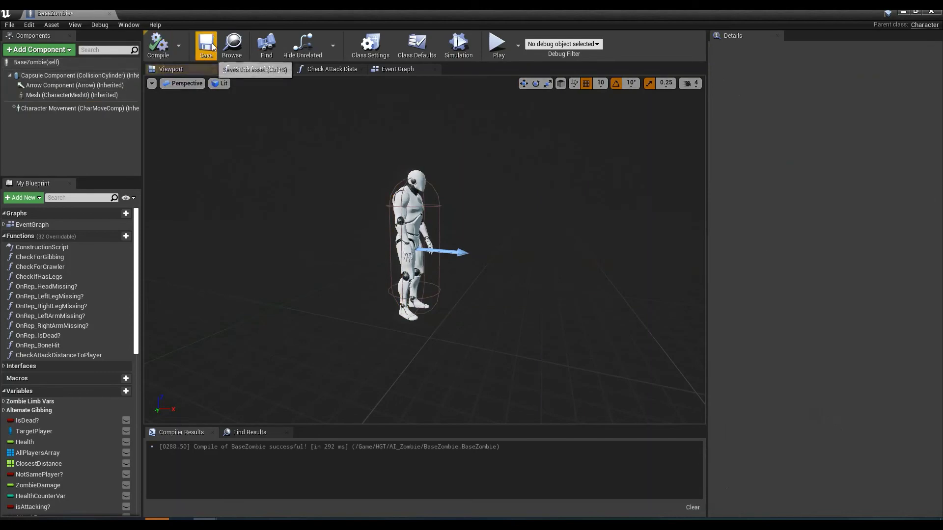
pyautogui.click(205, 49)
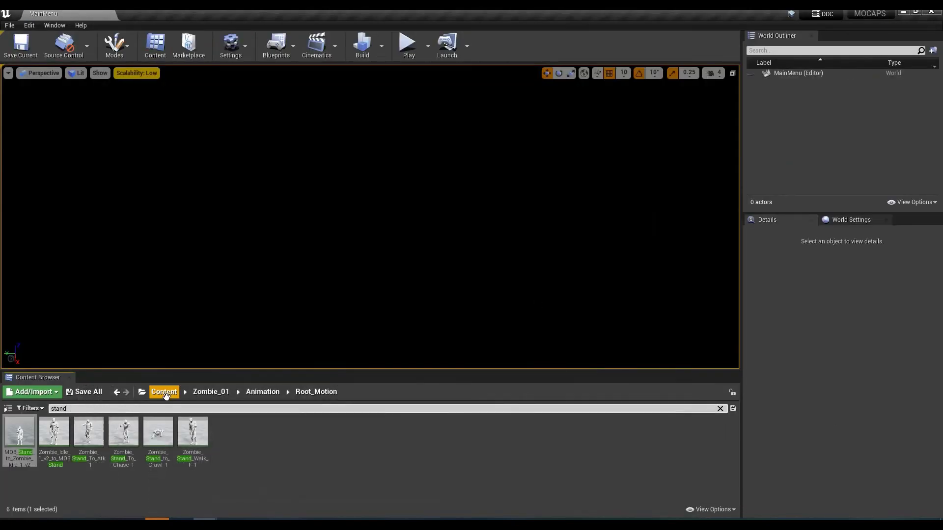
# Step: Clear the 'stand' filter and load HGT > Maps > Arena01, discarding unsaved changes
pyautogui.click(165, 392)
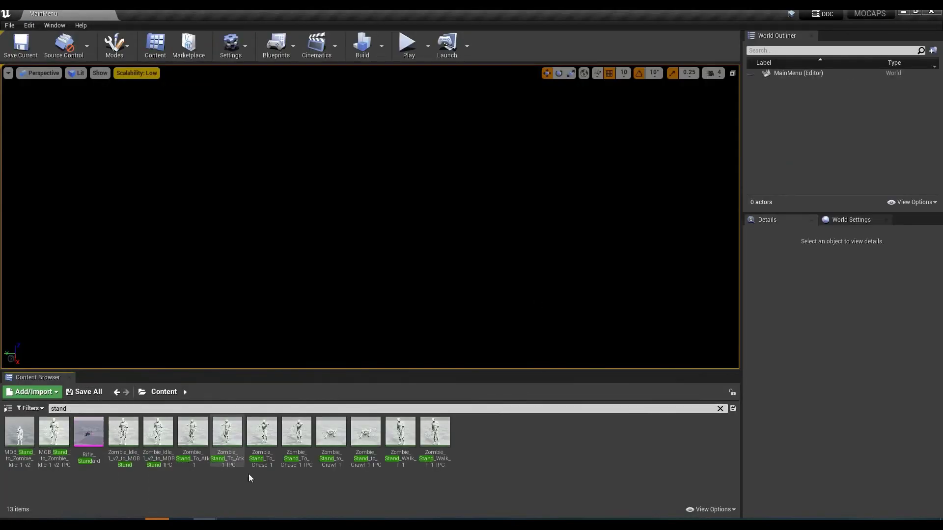
pyautogui.click(163, 408)
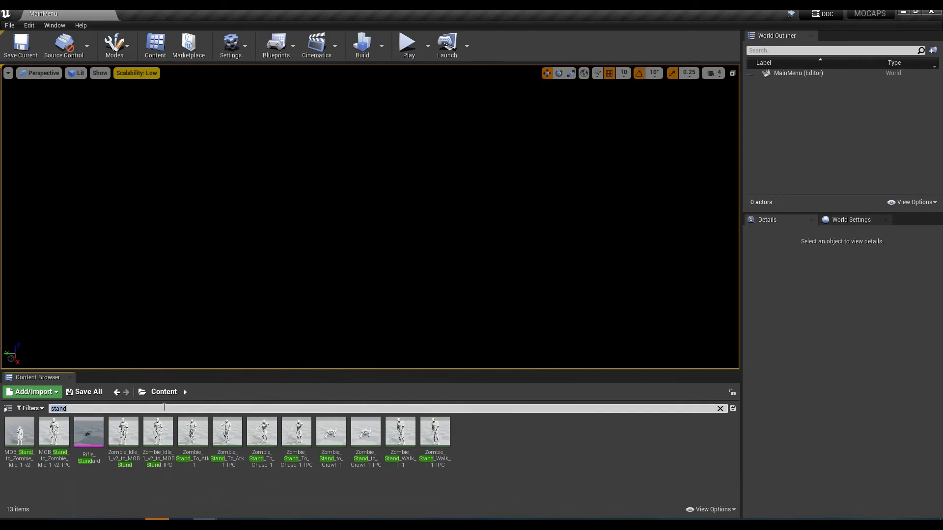
pyautogui.press('BackSpace')
pyautogui.doubleClick(54, 432)
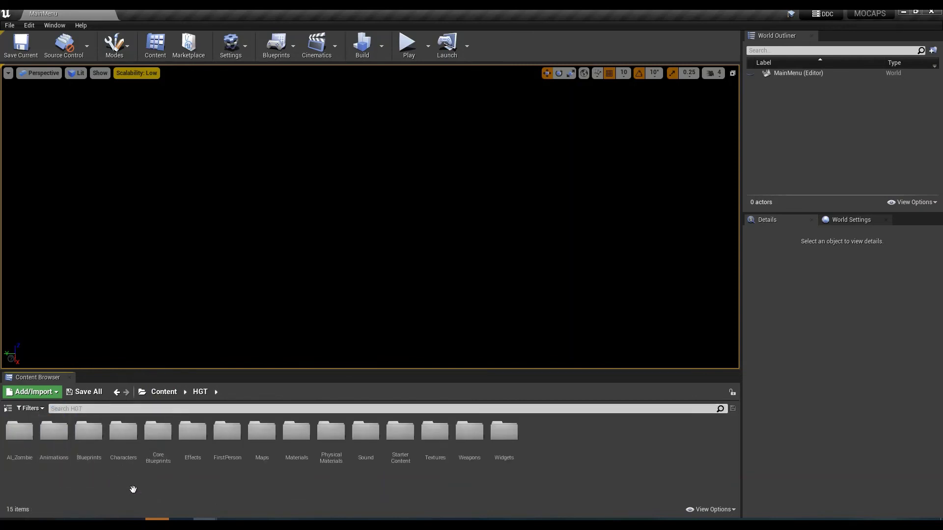
pyautogui.doubleClick(254, 448)
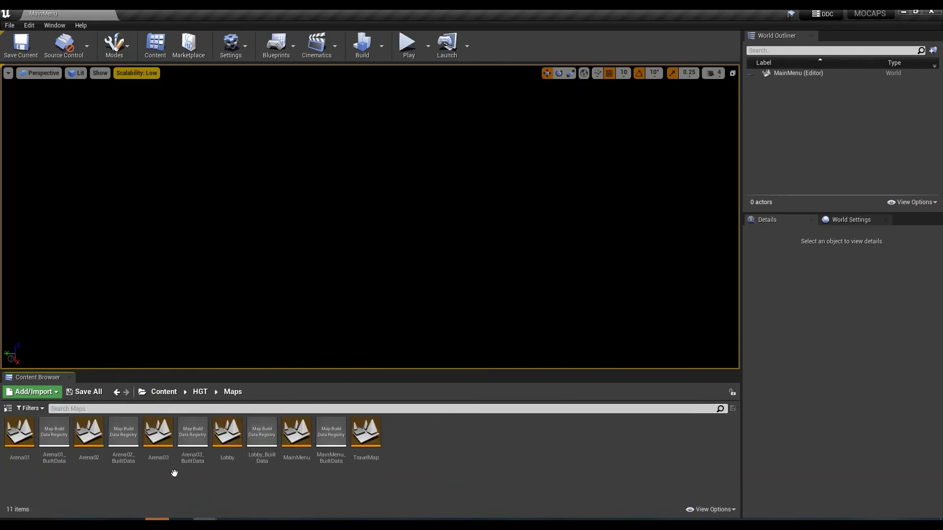
pyautogui.doubleClick(19, 433)
pyautogui.click(561, 357)
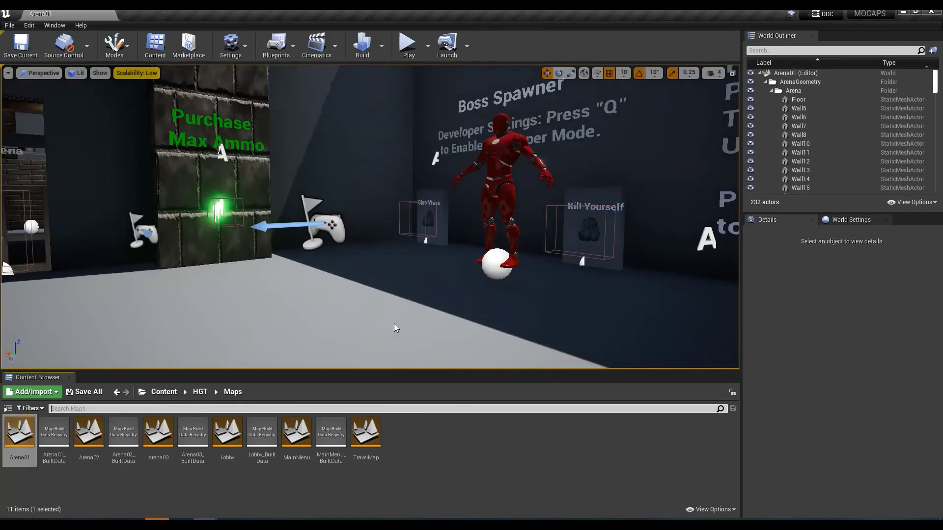
pyautogui.moveTo(394, 323); pyautogui.dragTo(393, 363)
# Step: Verify BaseZombie's mesh anim class in AI_Zombie and drag a BaseZombie onto the Arena01 floor
pyautogui.click(200, 392)
pyautogui.doubleClick(20, 447)
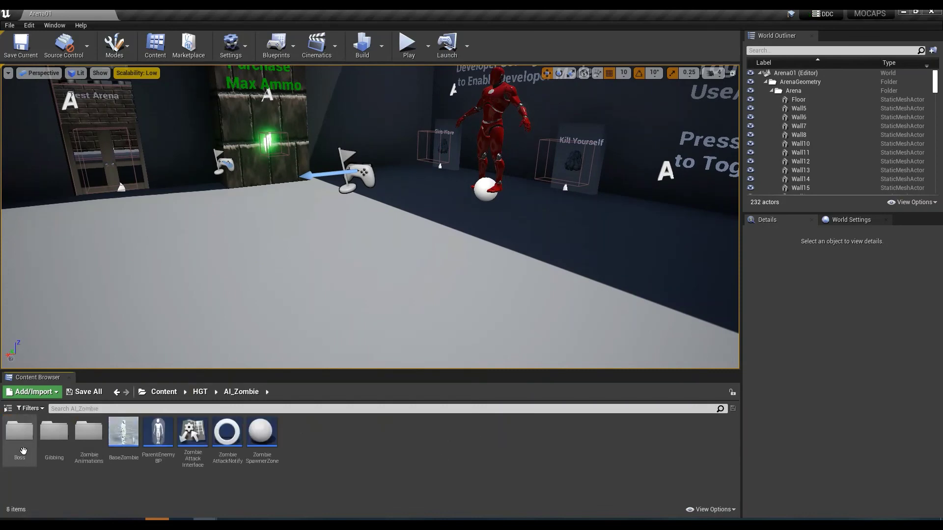
pyautogui.doubleClick(114, 444)
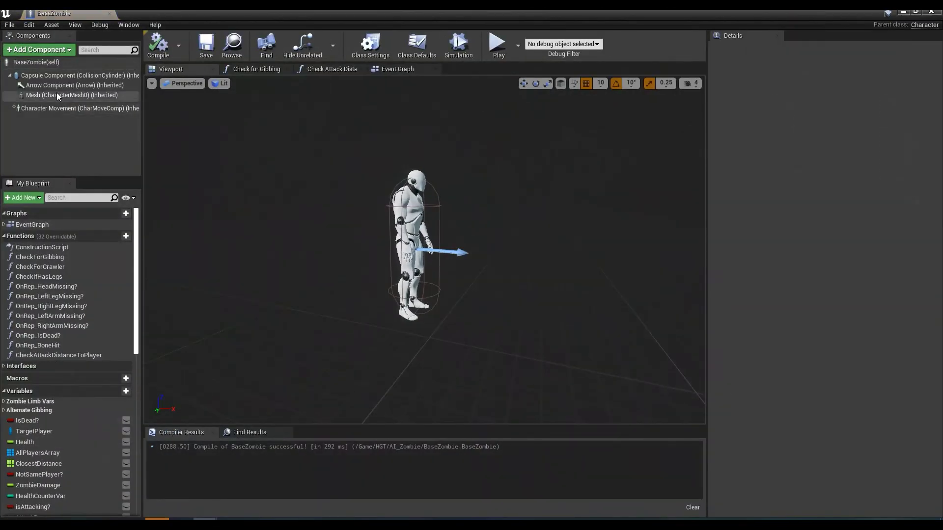
pyautogui.click(57, 96)
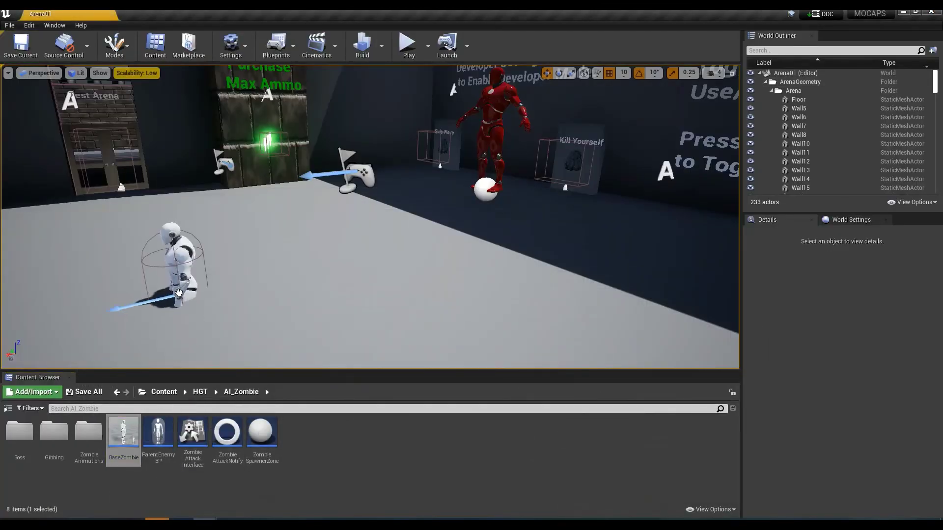
pyautogui.moveTo(122, 439); pyautogui.dragTo(165, 287)
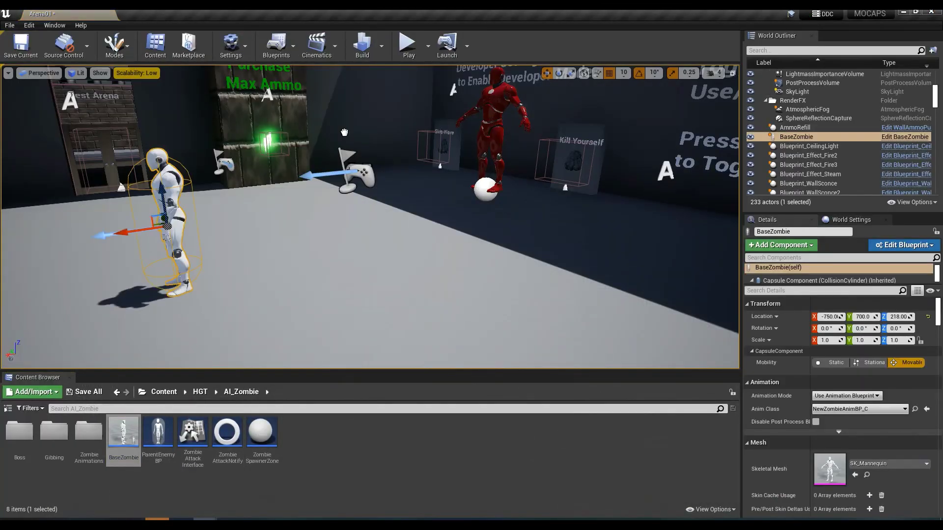
# Step: Play Arena01 in the editor, shoot the approaching zombie dead, reload, and stop the session
pyautogui.click(407, 45)
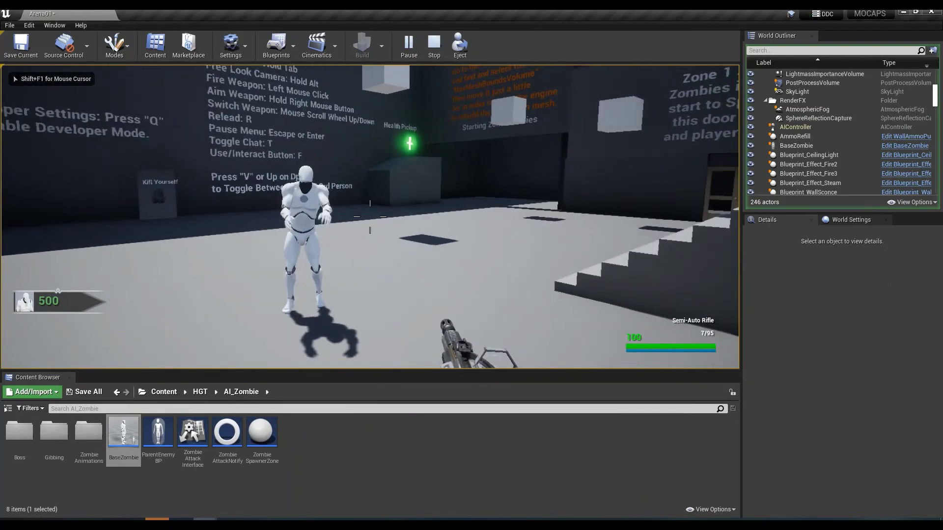
pyautogui.rightClick(370, 217)
pyautogui.click(370, 217)
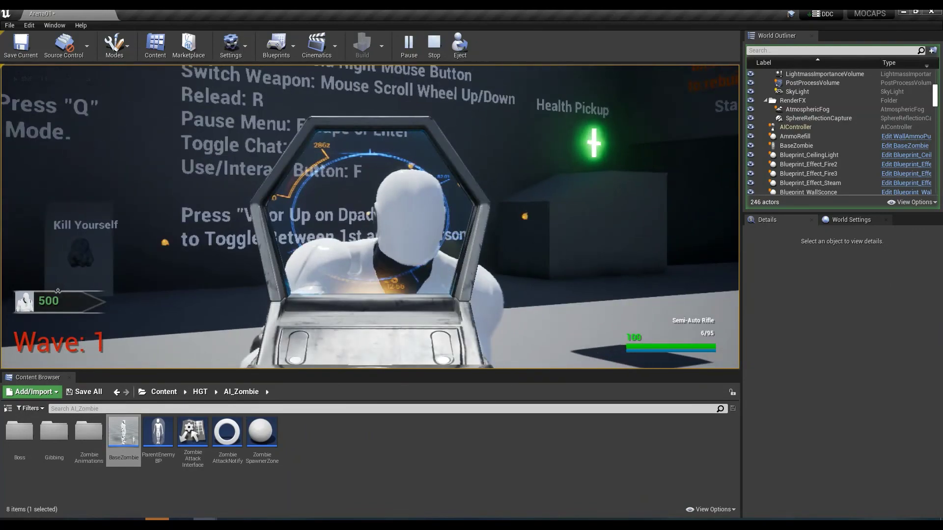
pyautogui.click(370, 217)
pyautogui.click(369, 216)
pyautogui.press('r')
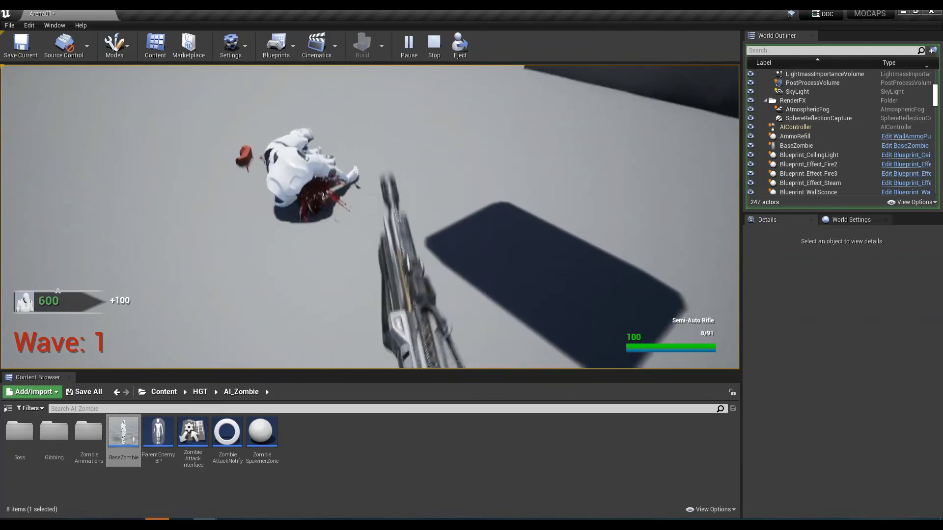
pyautogui.press('Escape')
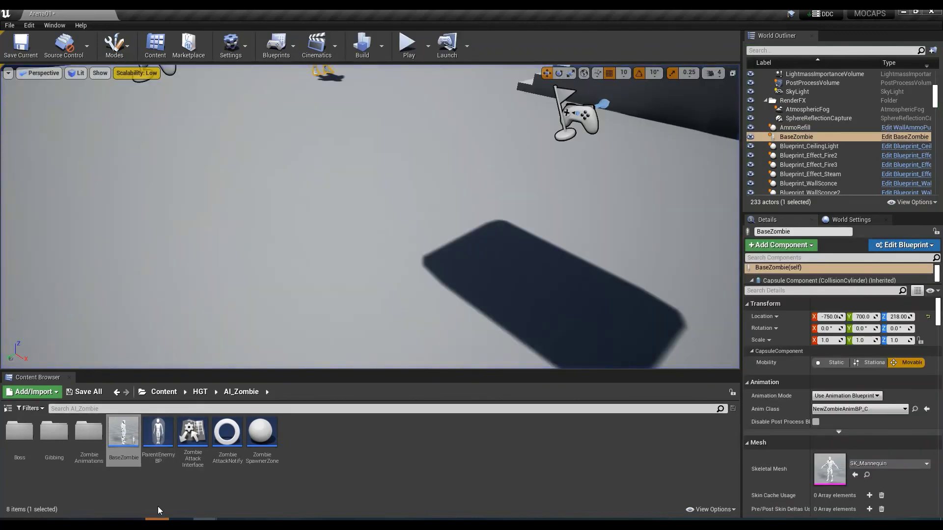